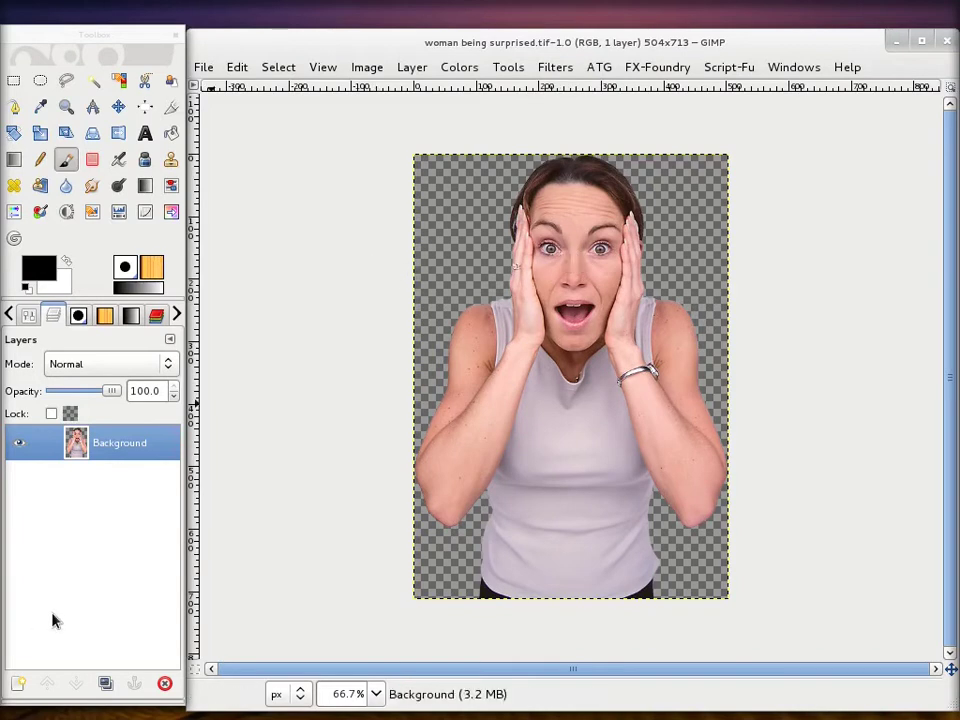
Add a transparent New Layer above Background and browse the available fill patterns.
left_click(17, 685)
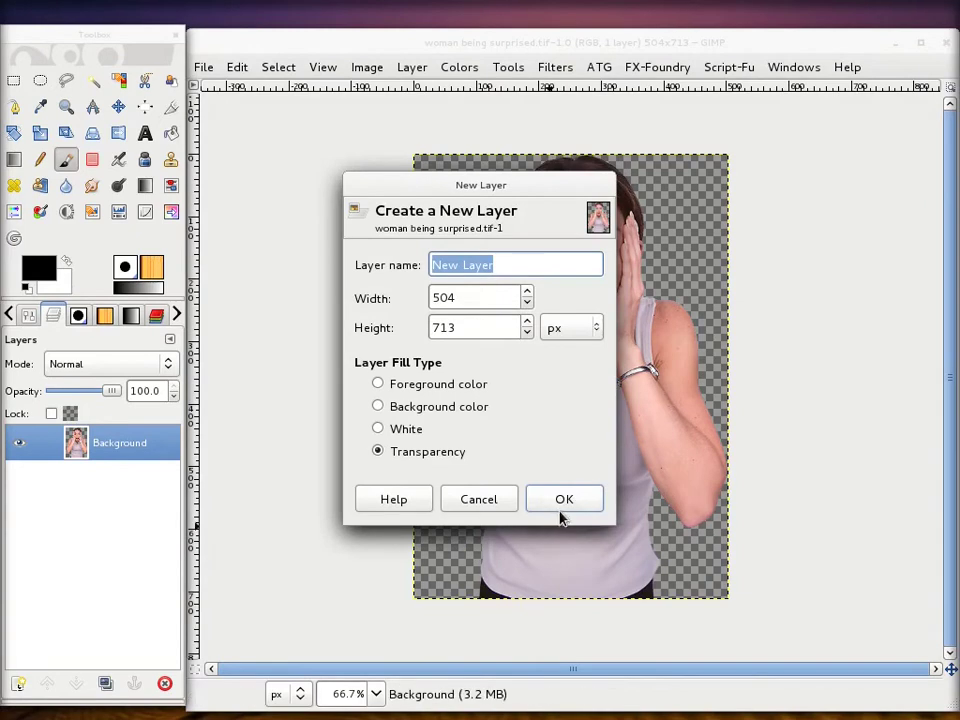
left_click(562, 506)
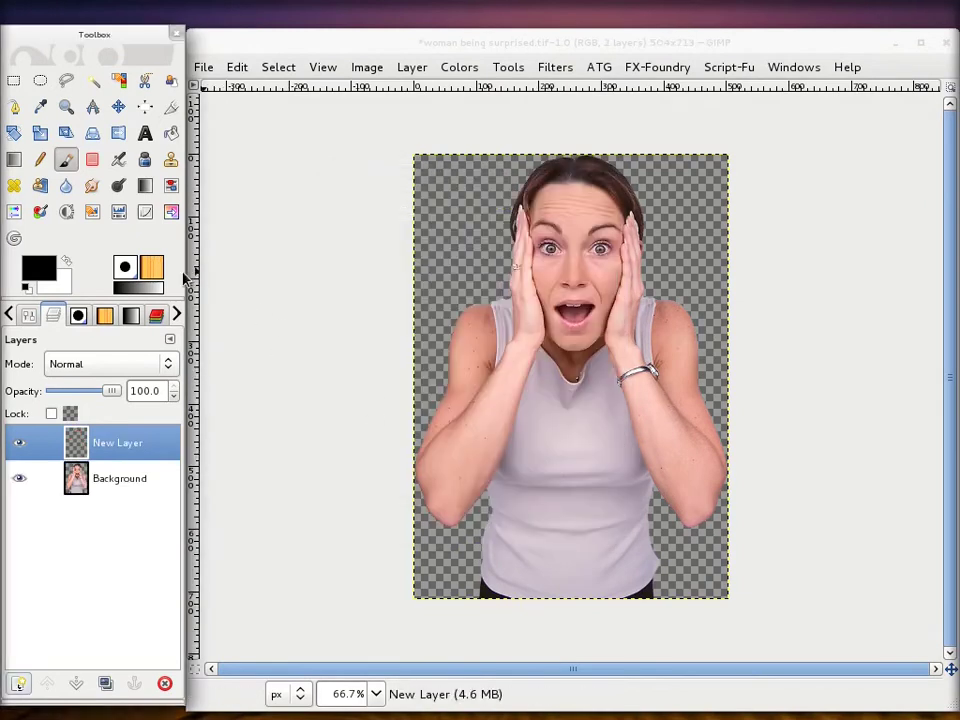
left_click(104, 316)
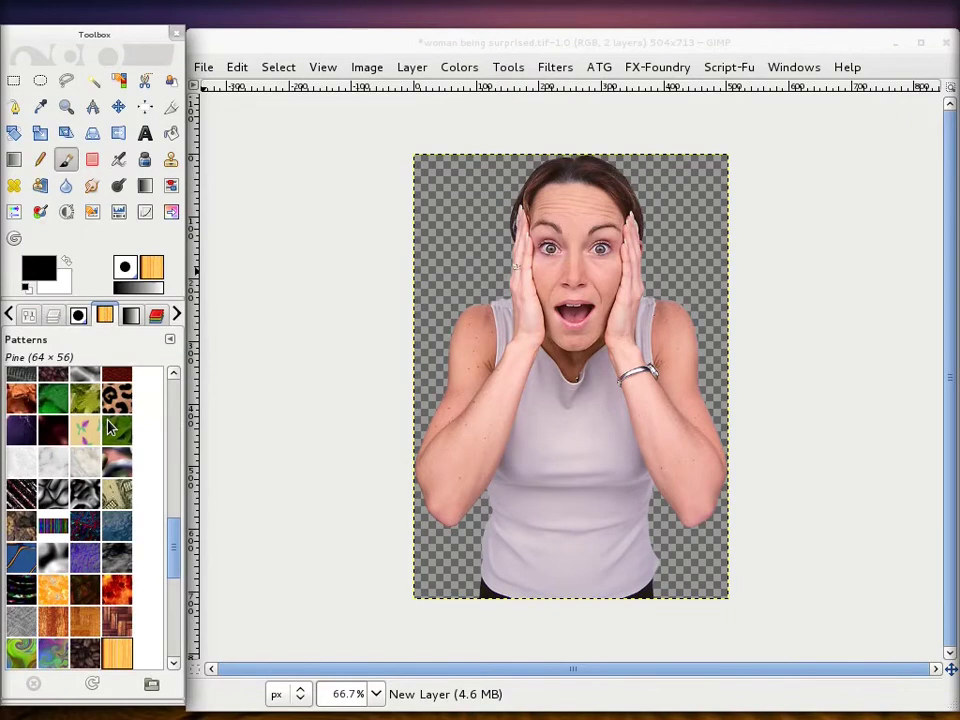
scroll(142, 470, "up", 2)
scroll(142, 470, "up", 2)
scroll(142, 472, "up", 2)
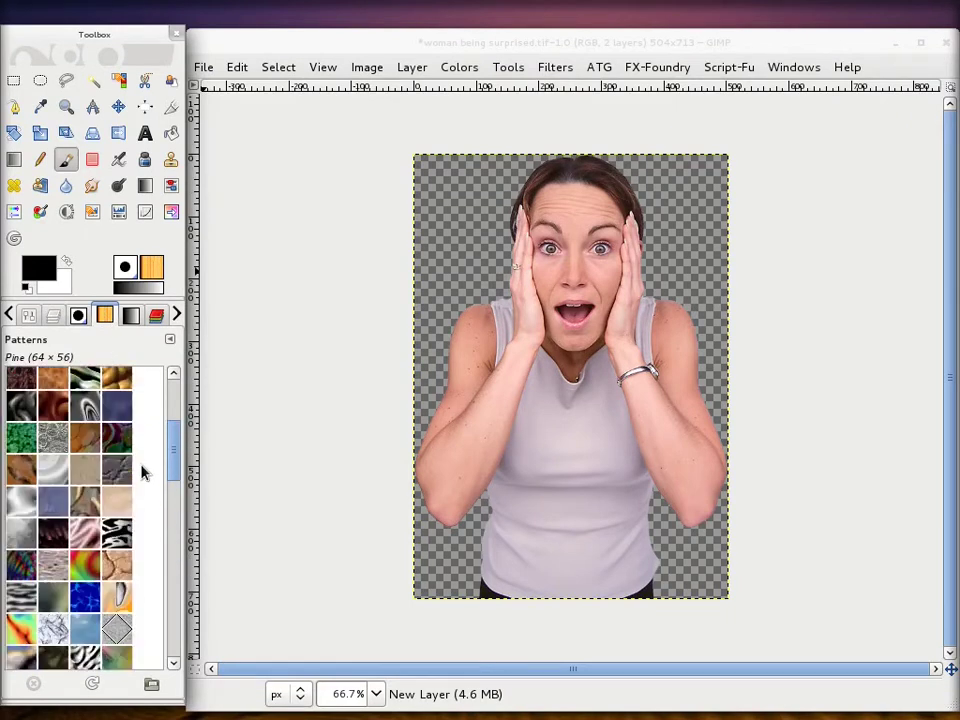
scroll(142, 470, "up", 3)
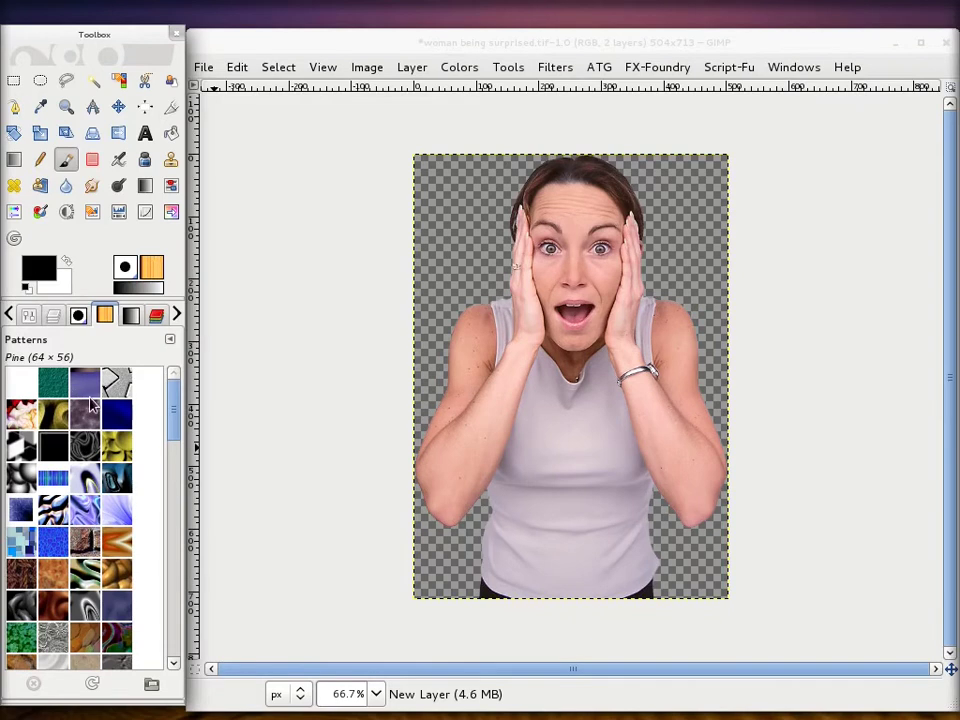
scroll(100, 470, "down", 1)
scroll(100, 470, "down", 1)
scroll(100, 470, "down", 2)
Test-fill New Layer with the Clovers and ContraWhirl patterns, then look for another.
left_click_drag(27, 505, 560, 392)
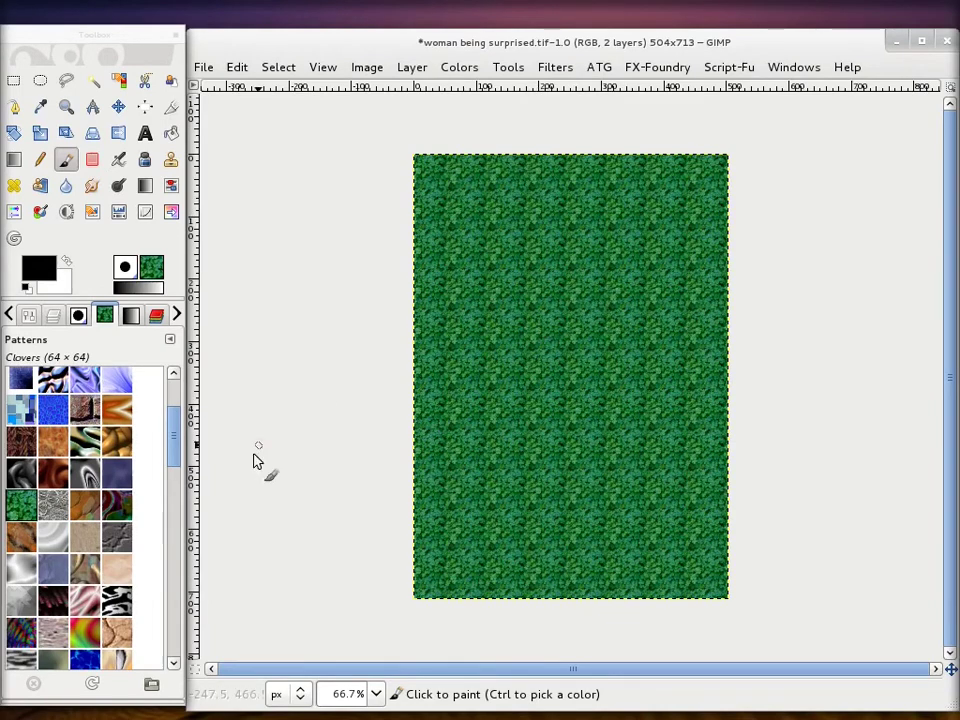
left_click_drag(57, 541, 546, 400)
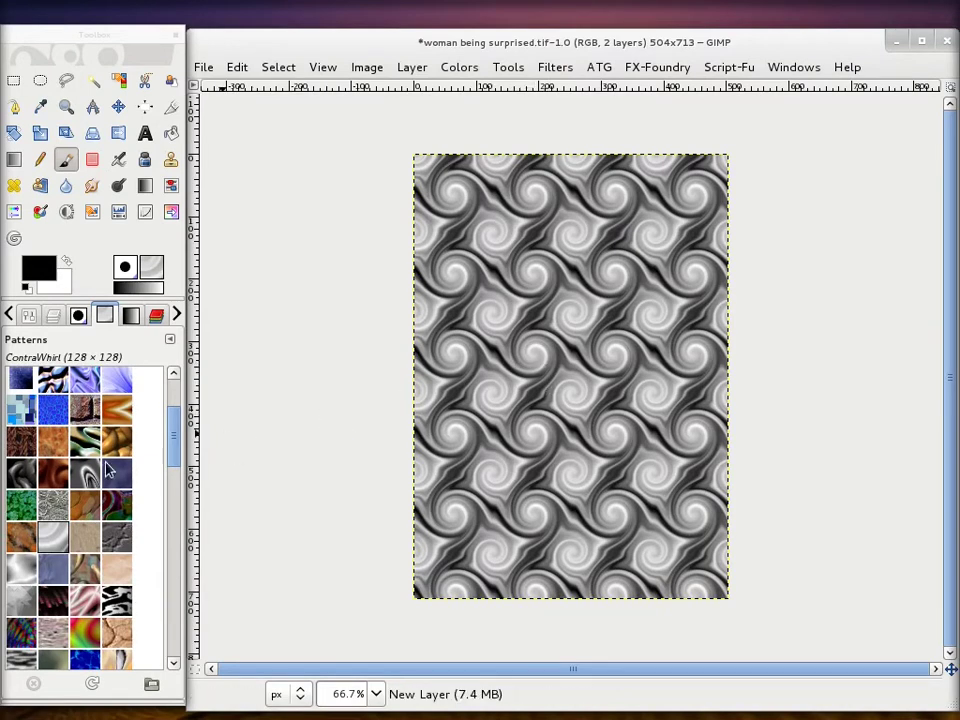
scroll(83, 478, "down", 3)
scroll(83, 478, "down", 3)
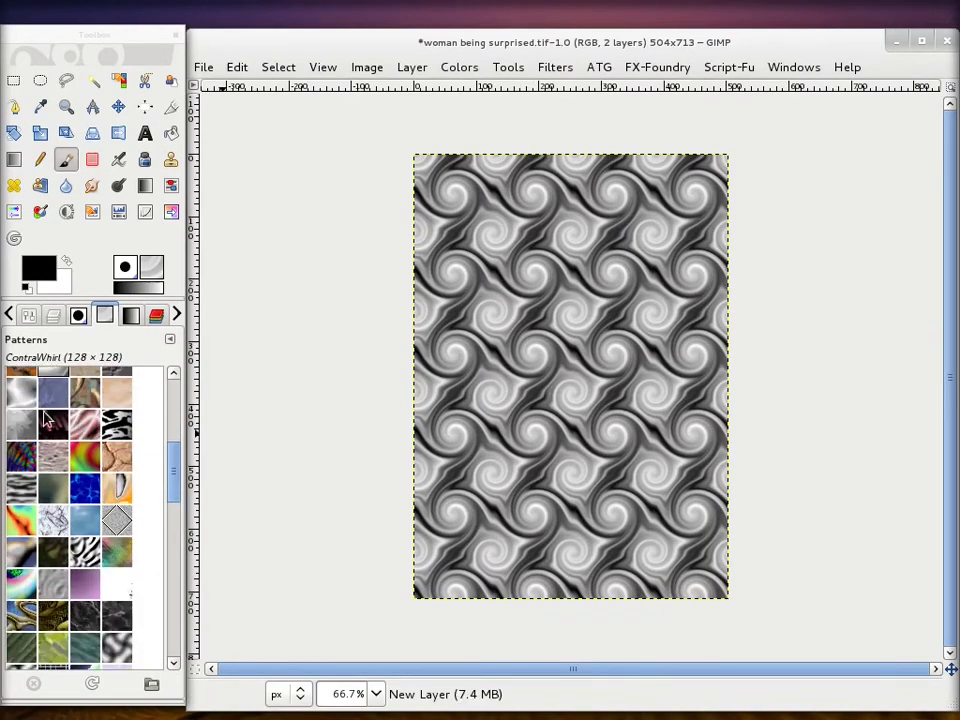
scroll(83, 470, "down", 5)
scroll(82, 460, "down", 1)
scroll(82, 460, "up", 2)
scroll(82, 460, "up", 2)
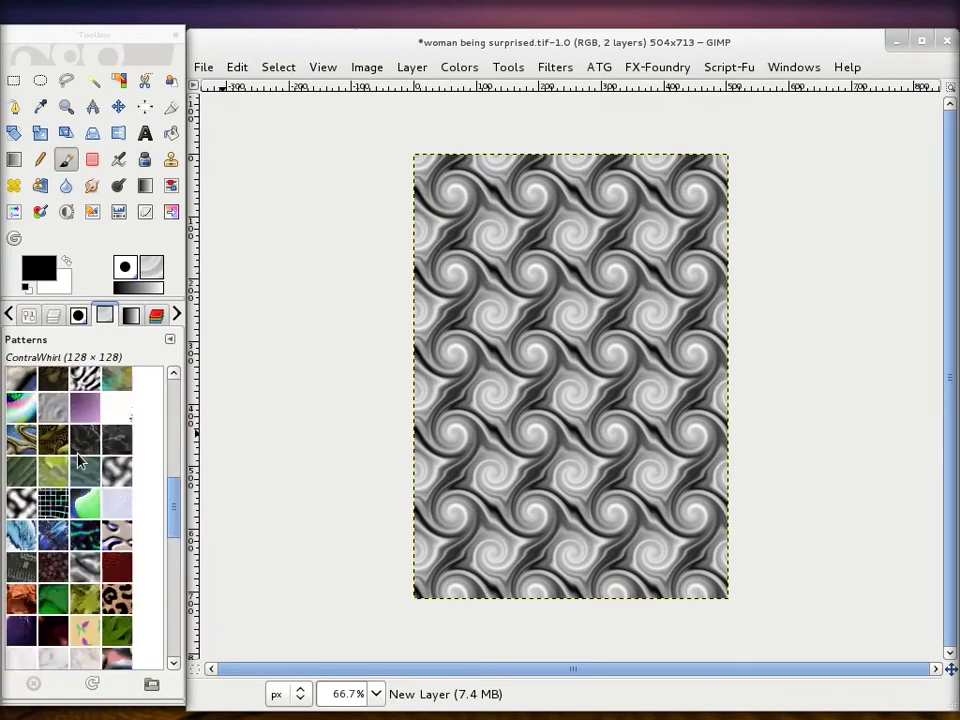
scroll(82, 460, "up", 2)
scroll(82, 460, "up", 2)
scroll(82, 460, "up", 2)
scroll(82, 460, "down", 3)
scroll(82, 460, "down", 3)
scroll(82, 460, "down", 3)
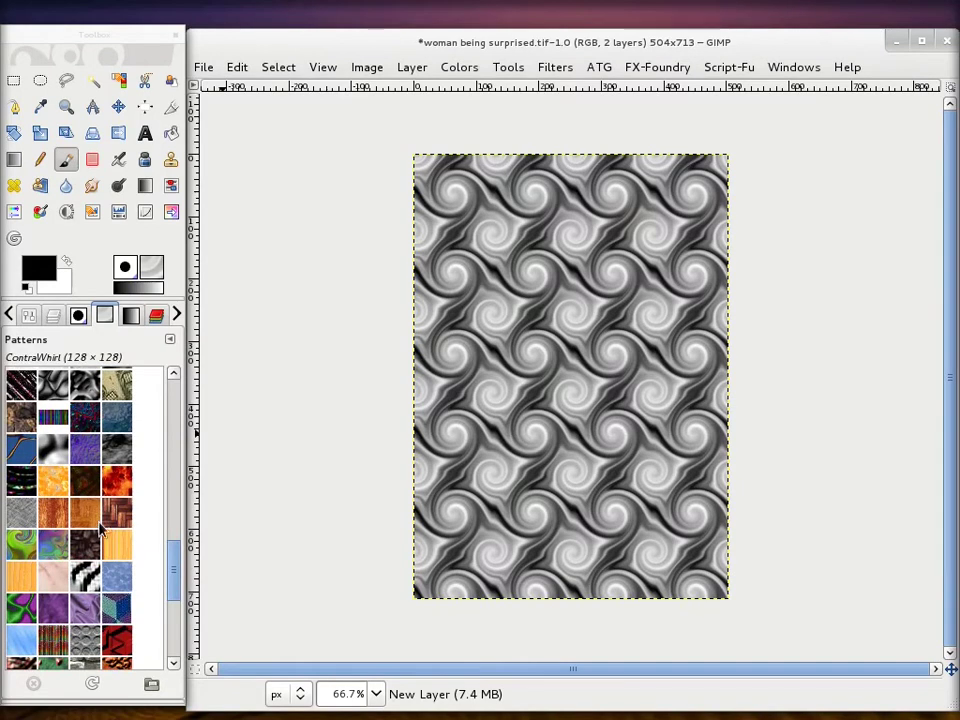
Fill New Layer with the Pine wood-plank pattern and bring back the layer list.
left_click(113, 543)
left_click_drag(113, 543, 546, 422)
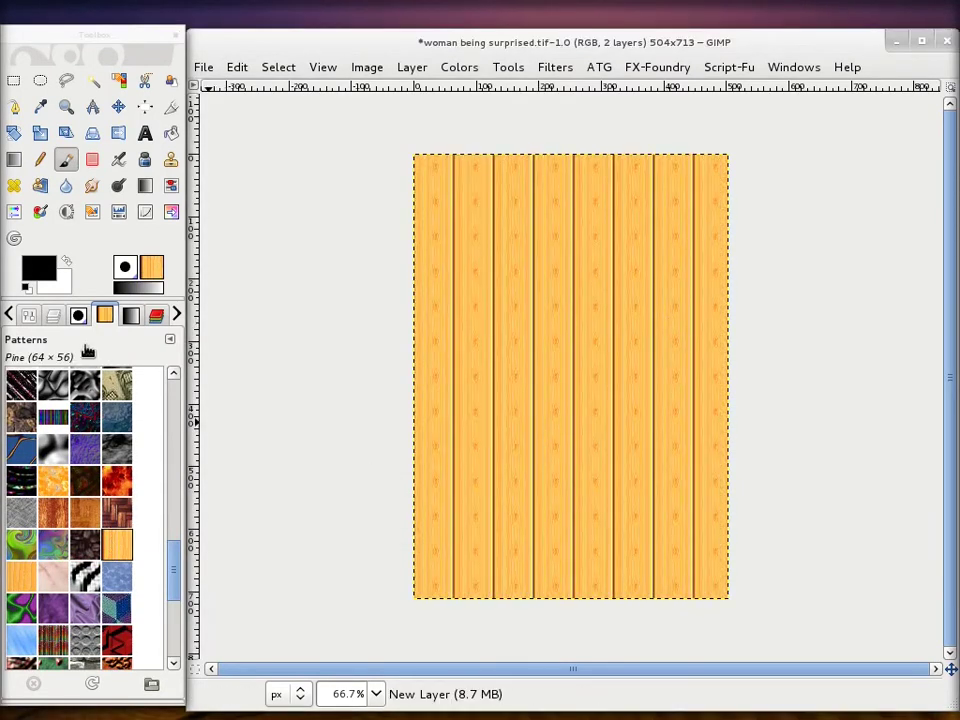
left_click(53, 316)
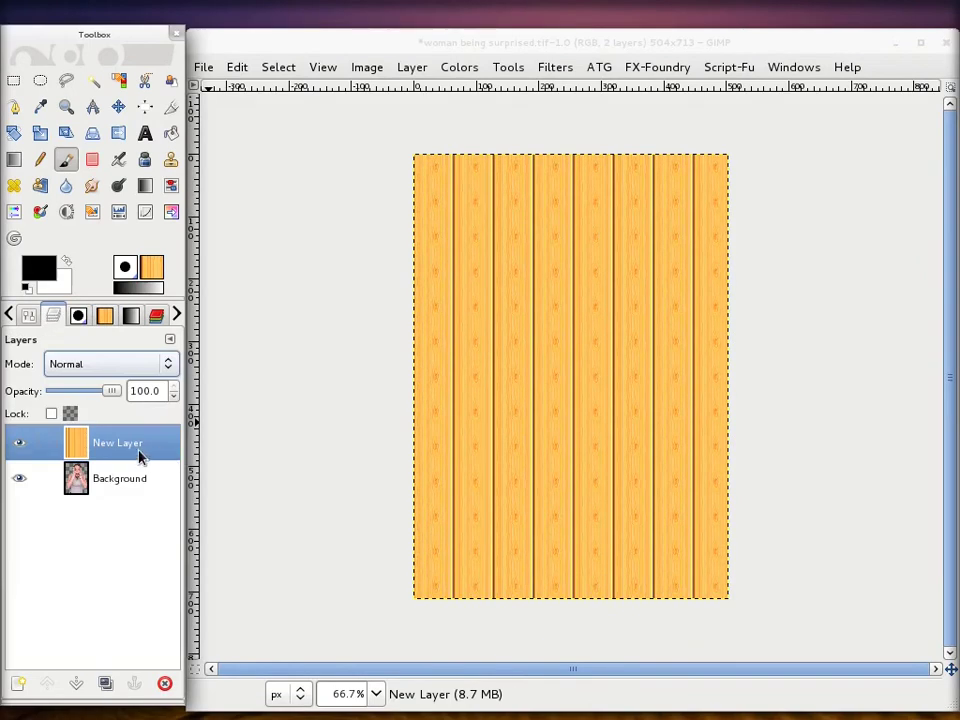
Lower the pine-plank New Layer beneath the Background photo layer.
left_click(76, 684)
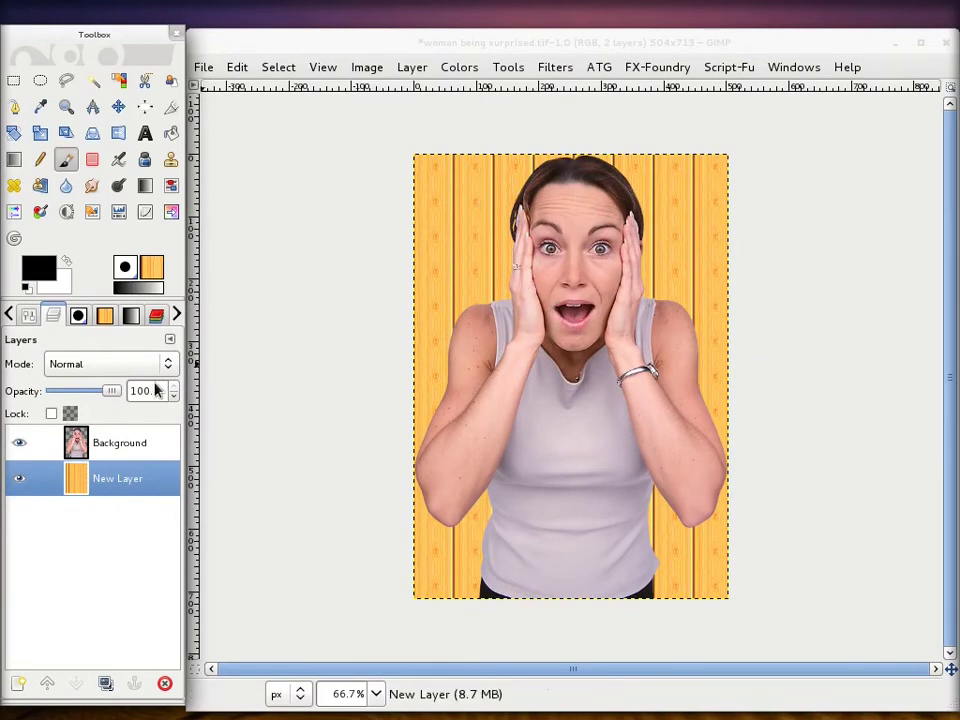
left_click(127, 440)
left_click(125, 485)
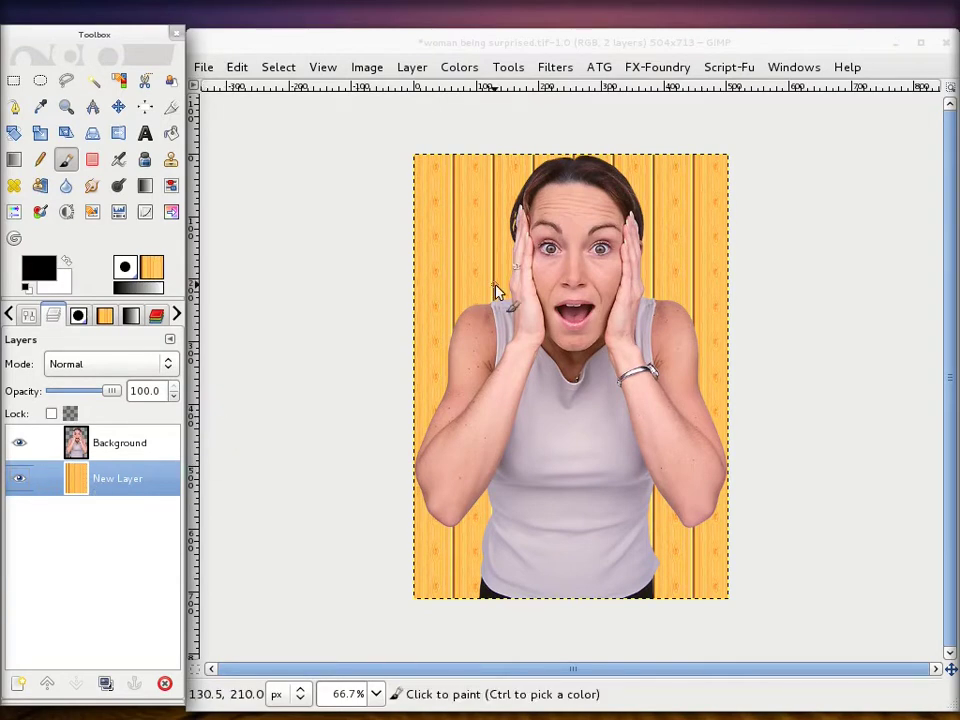
Zoom in closely on the woman's eyes.
scroll(499, 298, "up", 3, "ctrl")
scroll(349, 315, "up", 3, "ctrl")
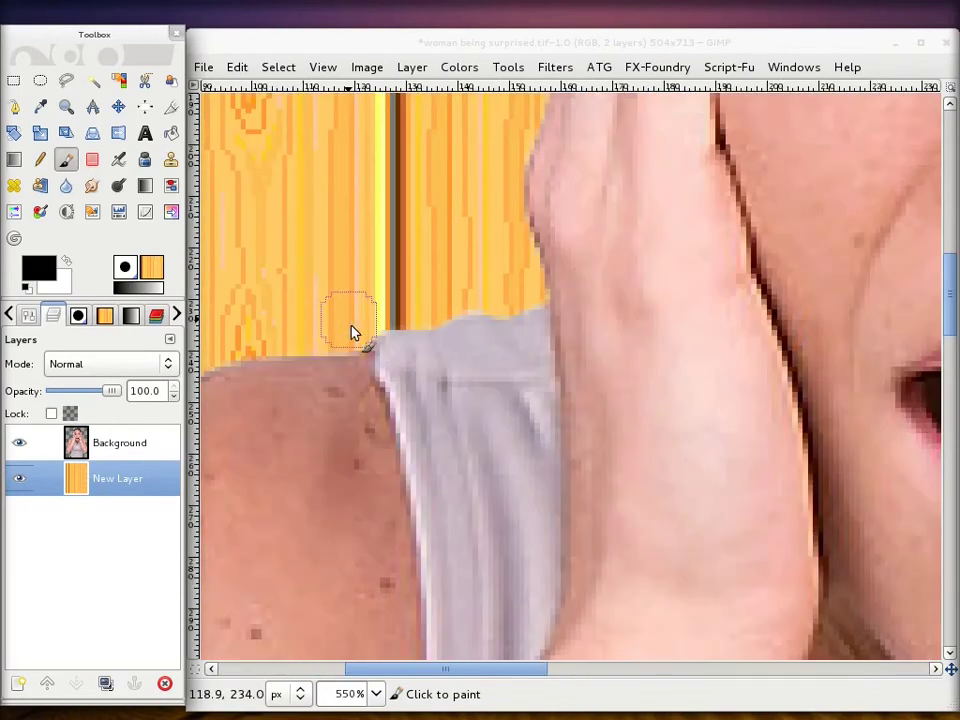
scroll(576, 305, "down", 3, "ctrl")
scroll(739, 240, "down", 1)
scroll(739, 240, "down", 2)
scroll(681, 253, "up", 5)
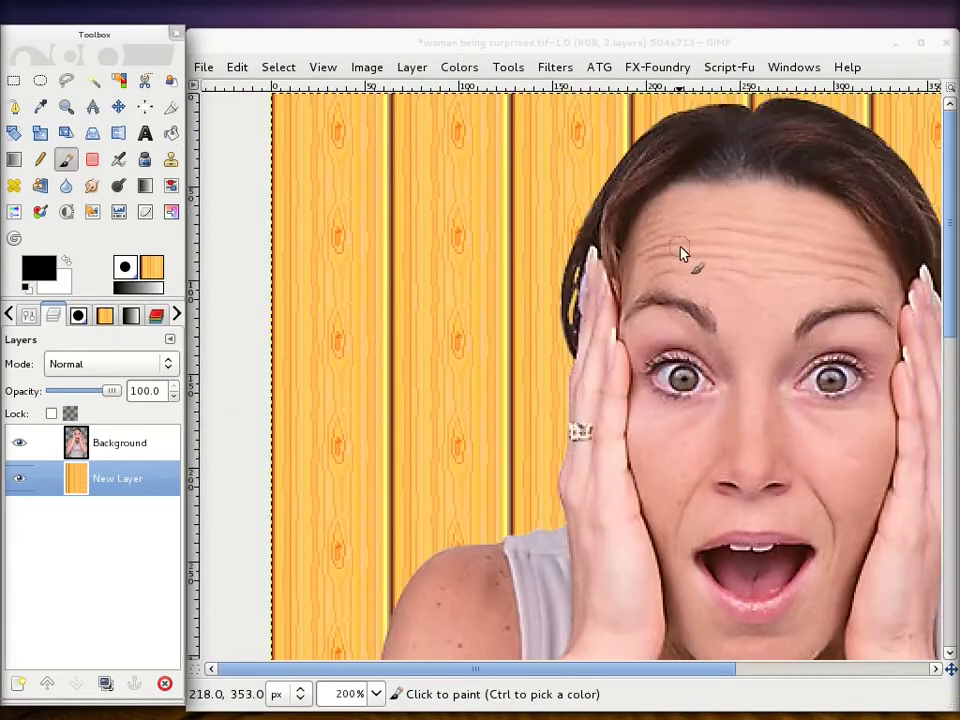
scroll(665, 350, "right", 3)
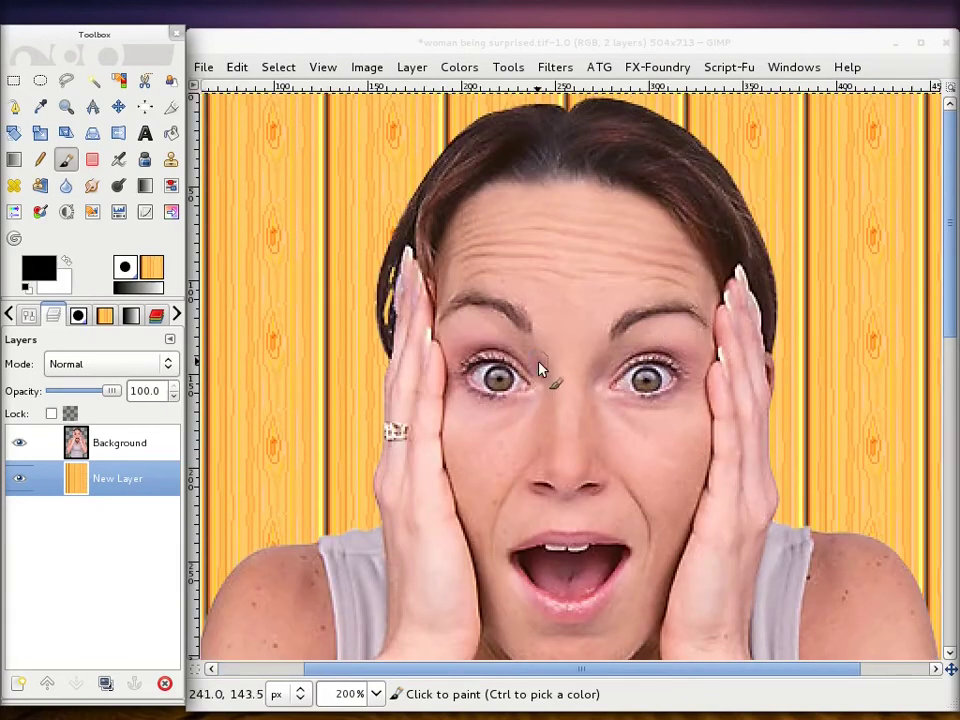
scroll(535, 370, "up", 2)
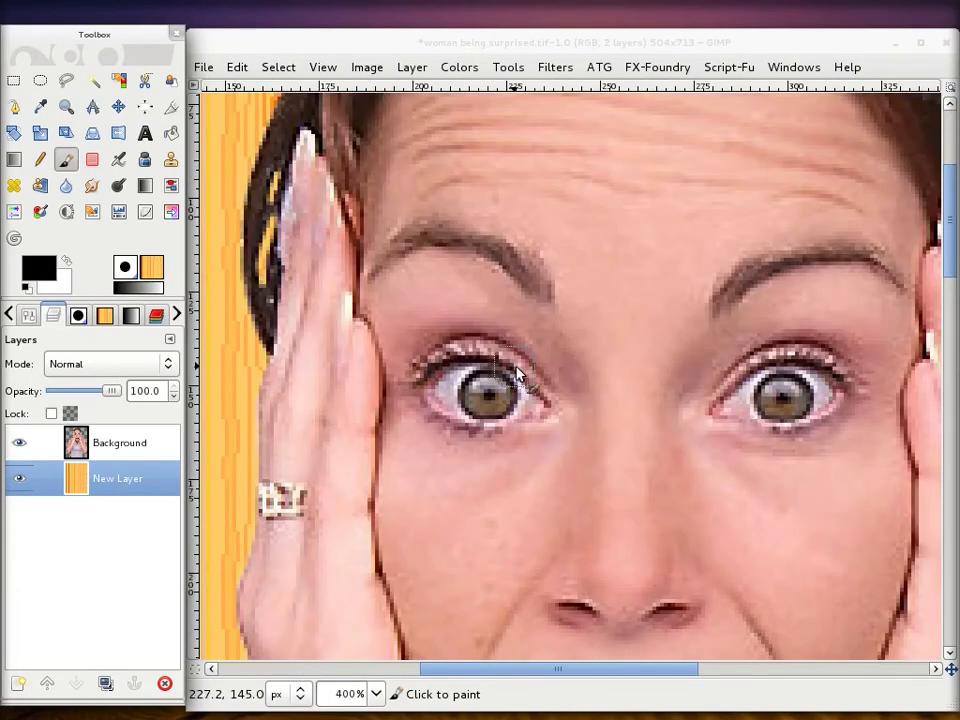
scroll(514, 374, "up", 1)
scroll(518, 375, "up", 1)
scroll(516, 375, "down", 1)
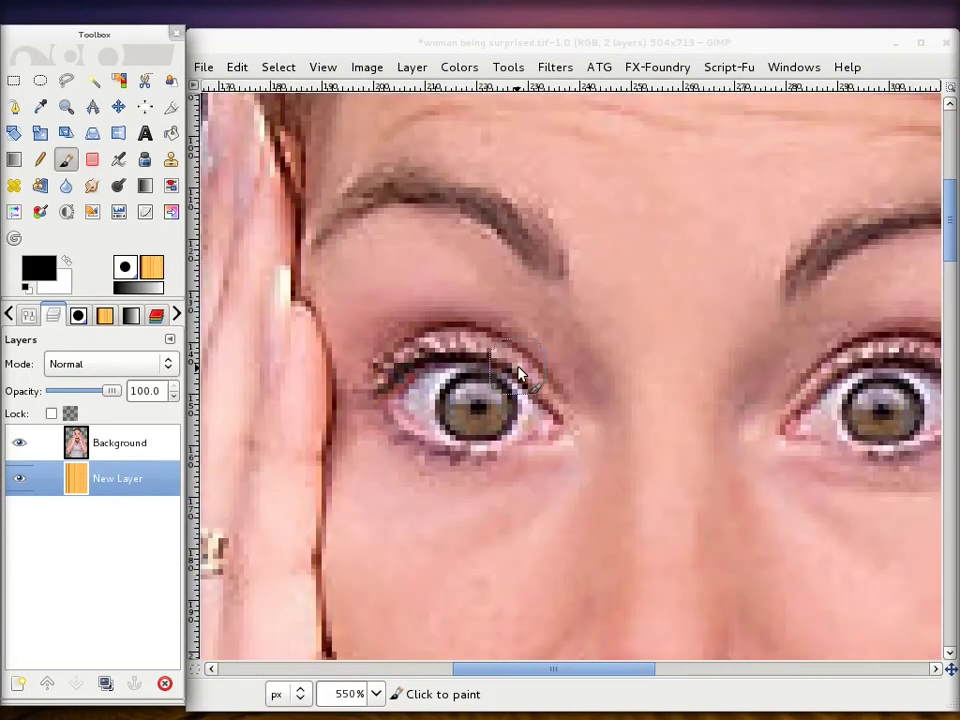
scroll(514, 375, "down", 2)
Duplicate Background into a Background copy layer and switch to Ellipse Select.
left_click(128, 452)
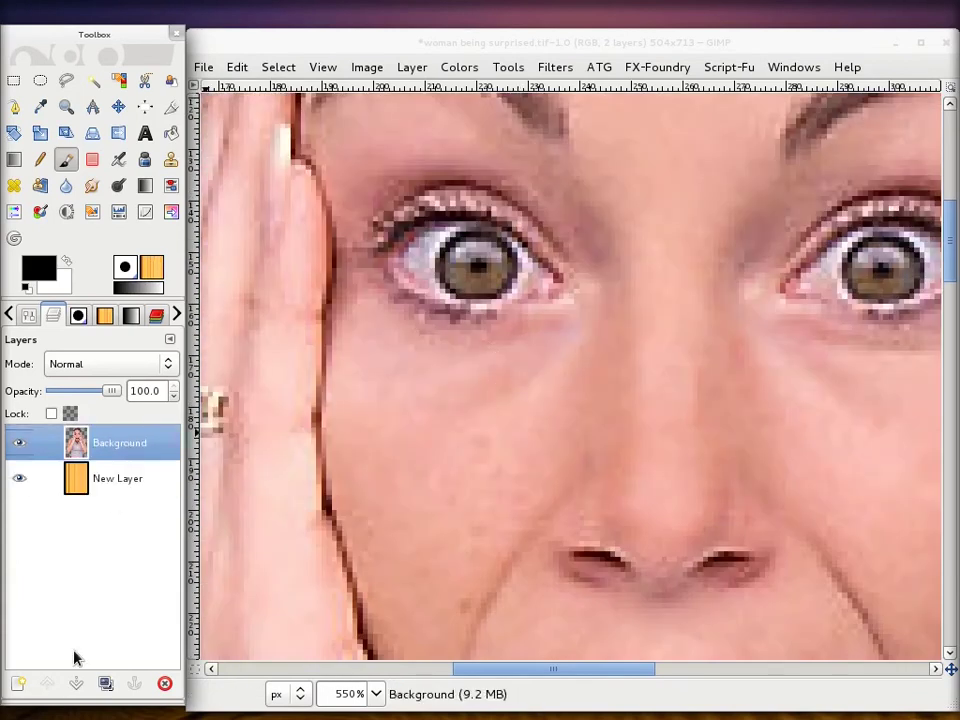
left_click(106, 683)
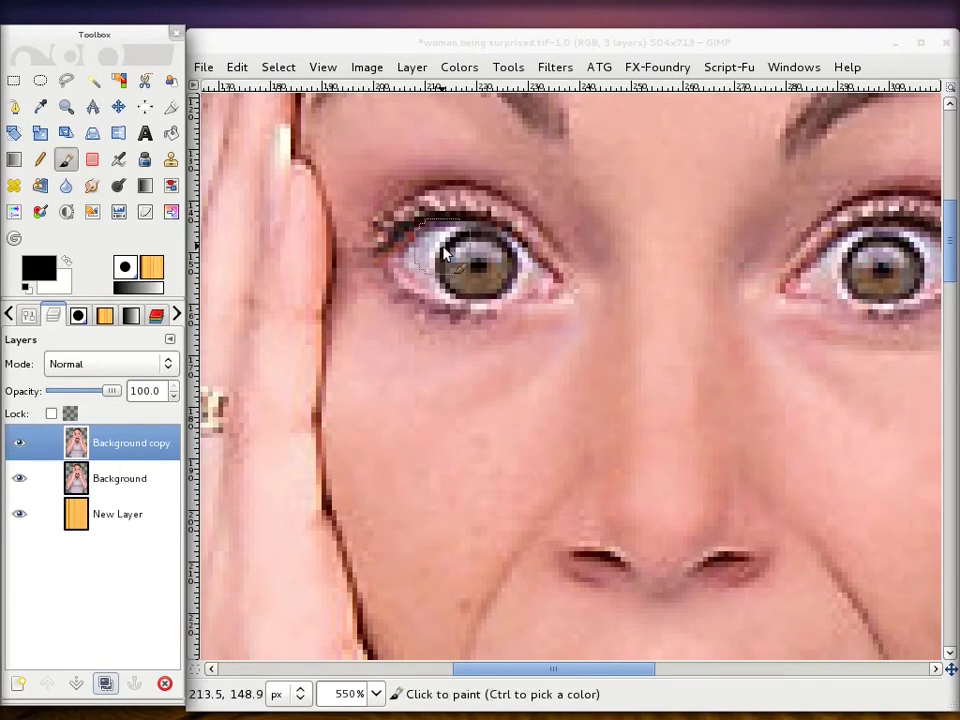
left_click_drag(568, 679, 591, 678)
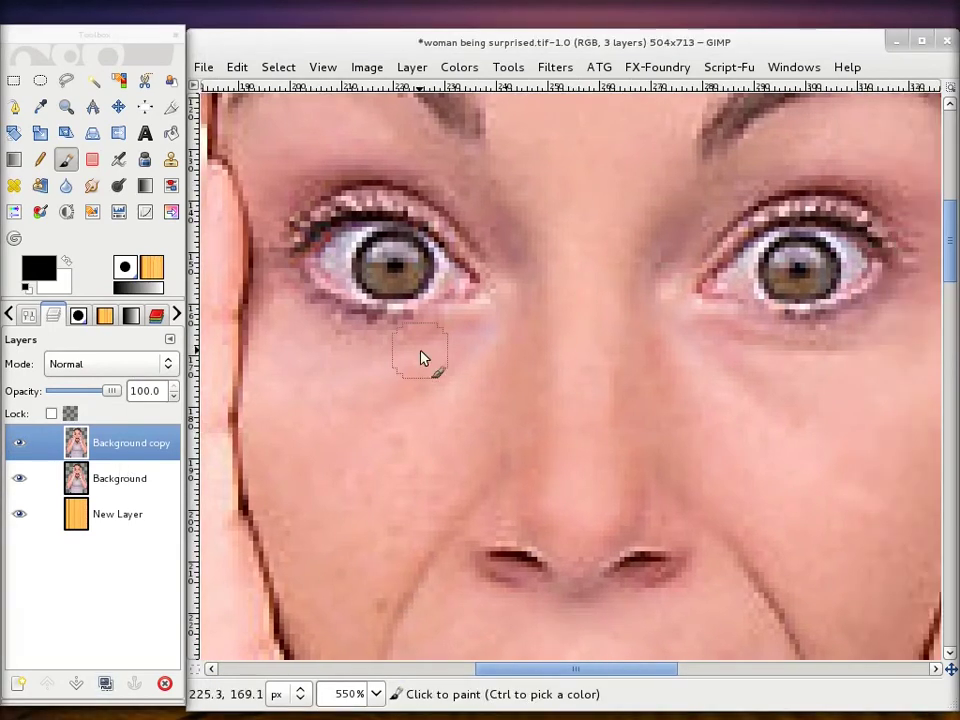
double_click(40, 82)
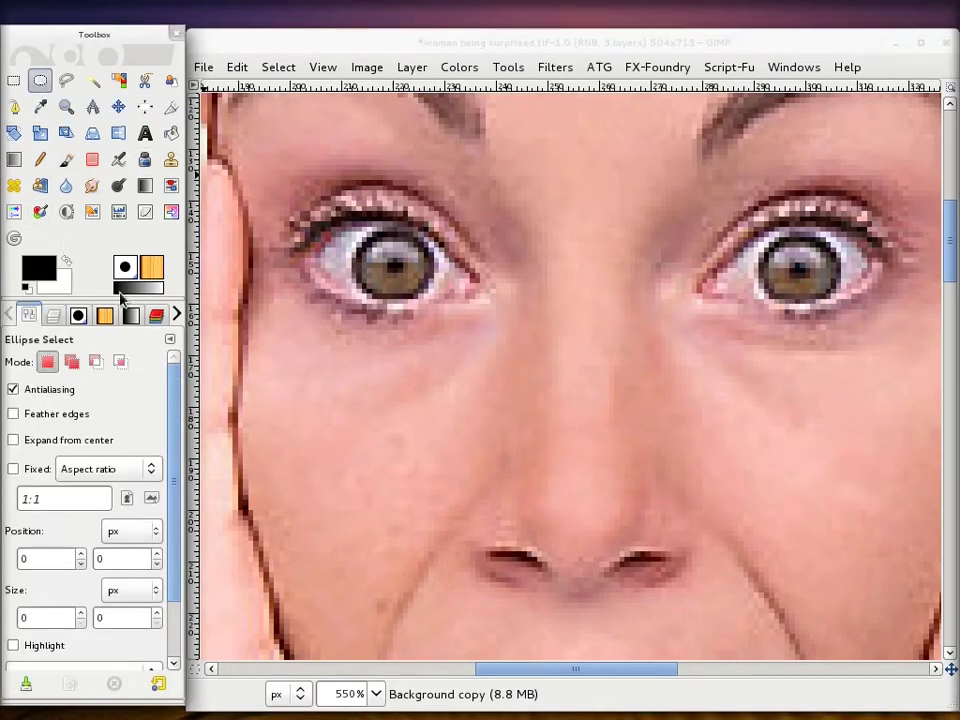
Draw an elliptical selection fitted around the left iris.
scroll(388, 260, "up", 1)
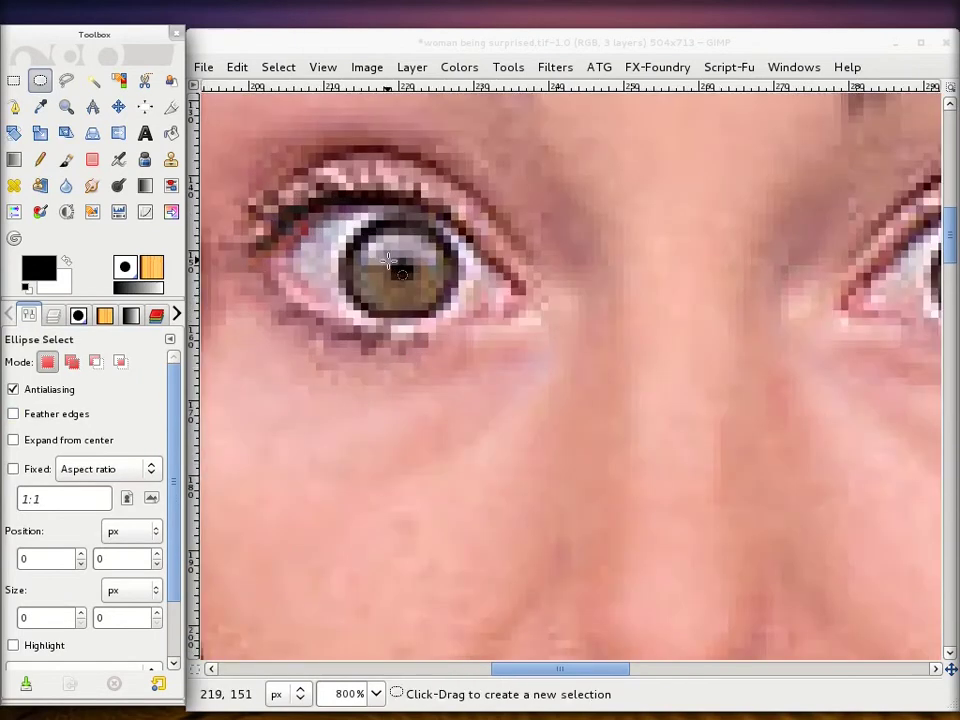
scroll(388, 260, "up", 1)
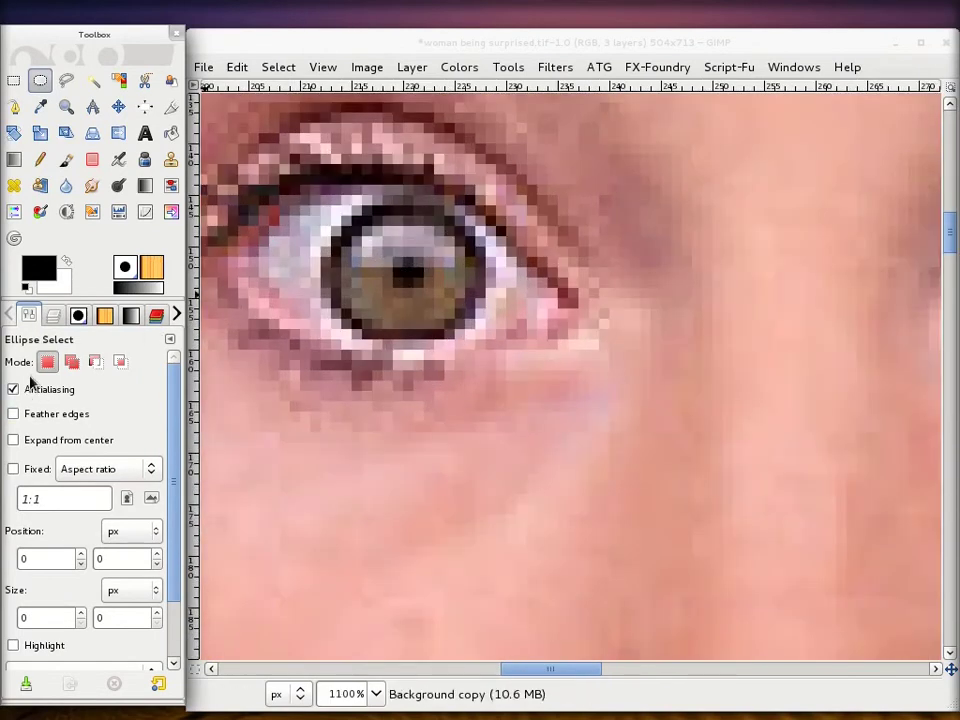
left_click(364, 232)
left_click_drag(364, 232, 484, 344)
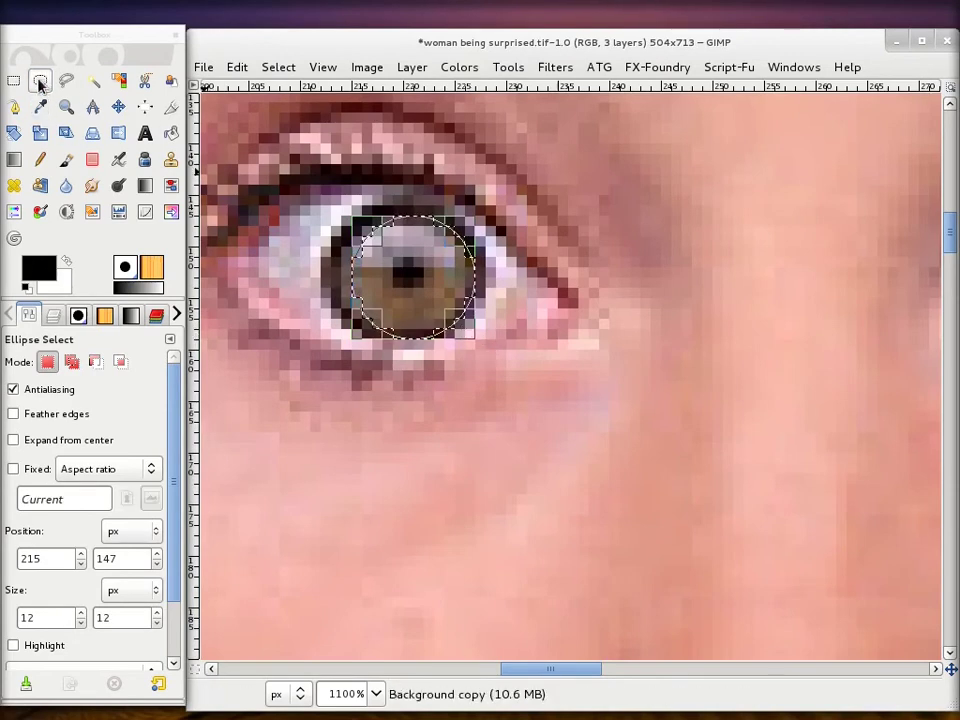
left_click_drag(369, 228, 347, 229)
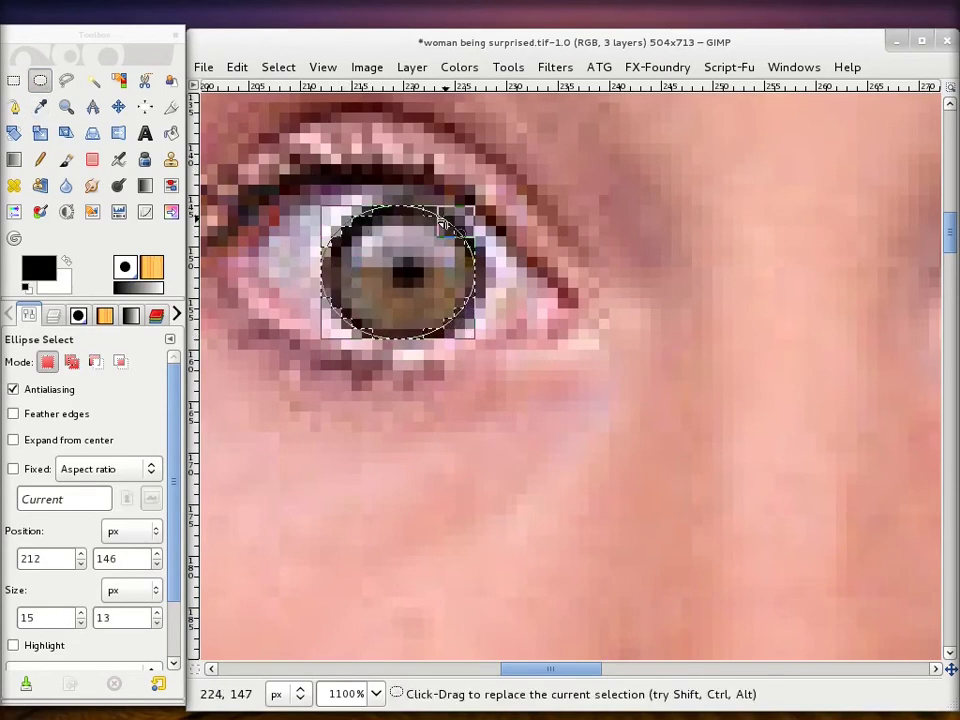
left_click_drag(483, 231, 472, 230)
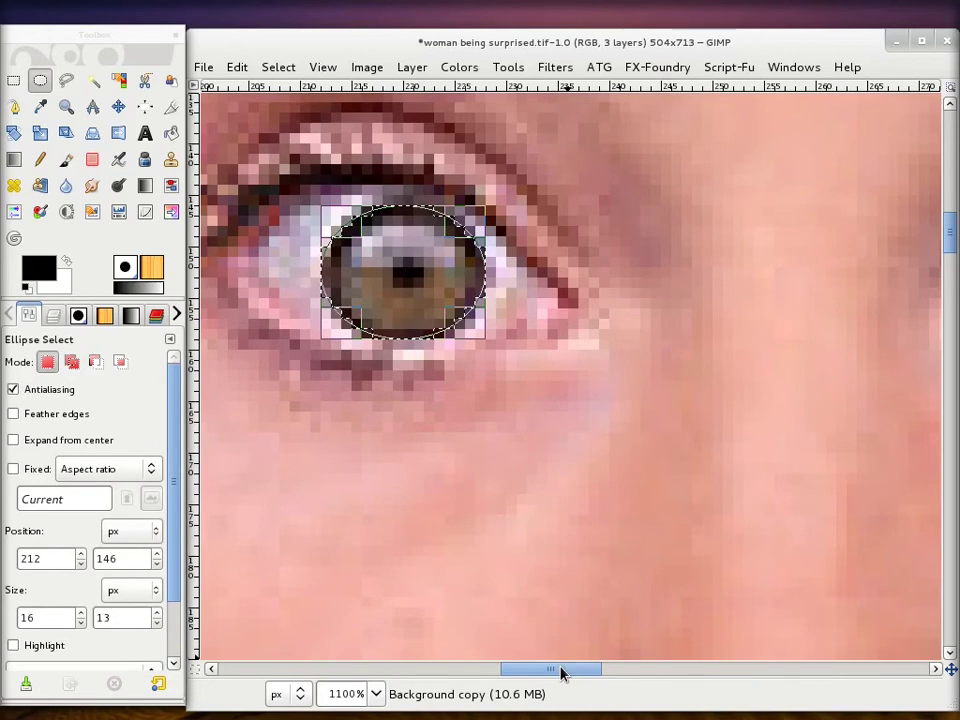
Redraw and resize the first iris ellipse after trying Add and Replace modes.
left_click(71, 362)
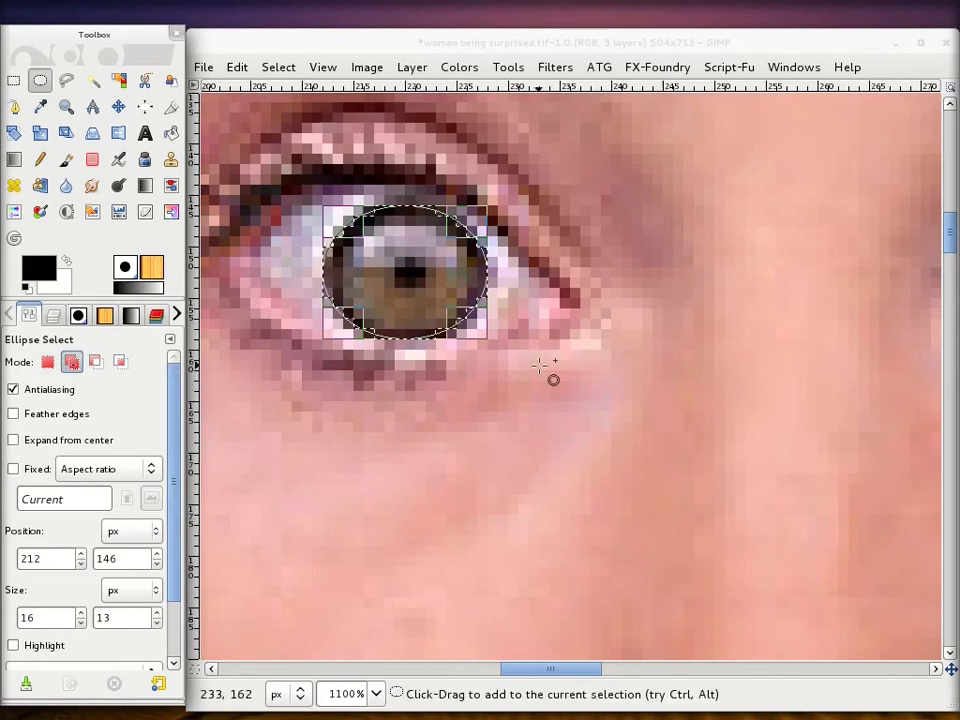
left_click(50, 364)
left_click(71, 363)
left_click(50, 363)
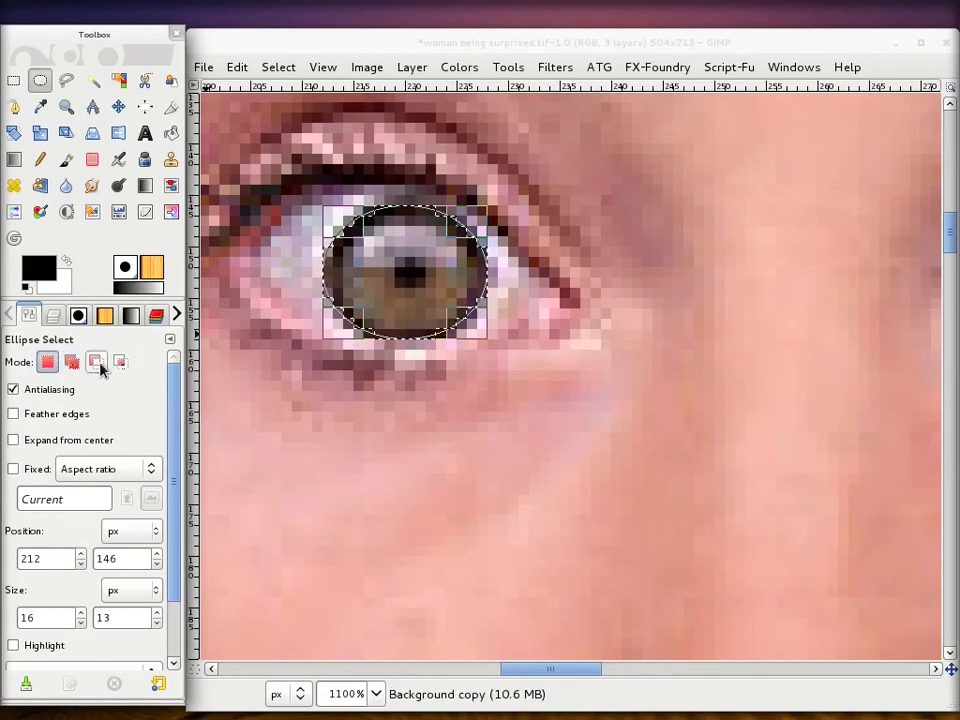
mouse_move(540, 199)
left_mouse_down()
mouse_move(640, 263)
mouse_move(806, 431)
left_mouse_up()
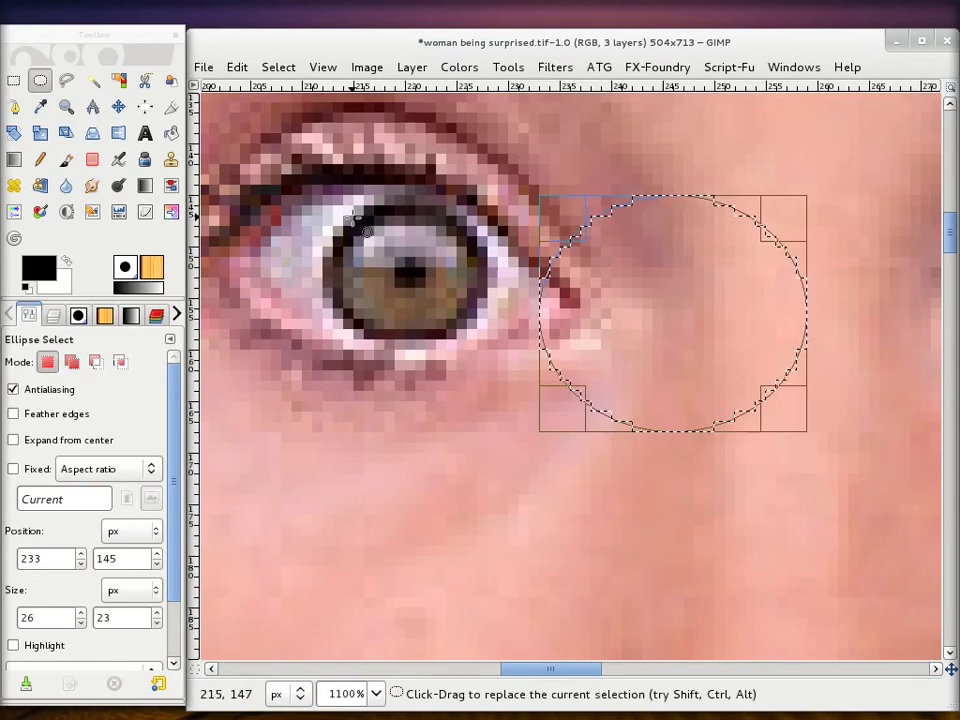
left_click_drag(356, 218, 488, 330)
mouse_move(362, 306)
left_mouse_down()
mouse_move(343, 320)
mouse_move(336, 280)
left_mouse_up()
left_click_drag(420, 232, 420, 221)
left_click_drag(565, 669, 651, 669)
In Add mode, fit a second ellipse around the other iris.
left_click(71, 362)
left_click_drag(408, 226, 547, 300)
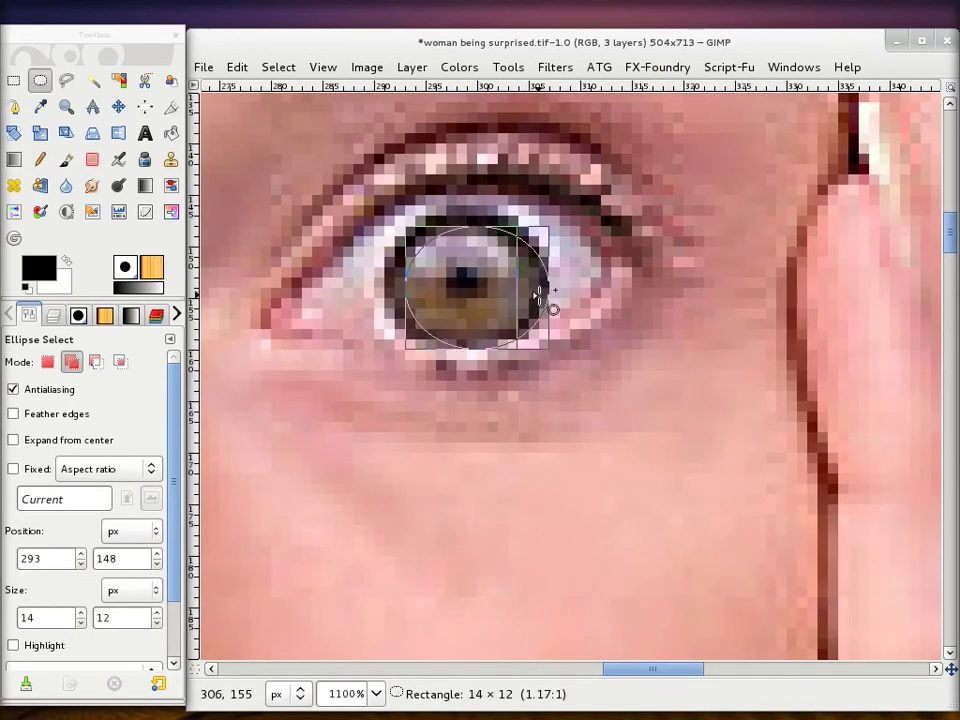
left_click_drag(472, 238, 467, 232)
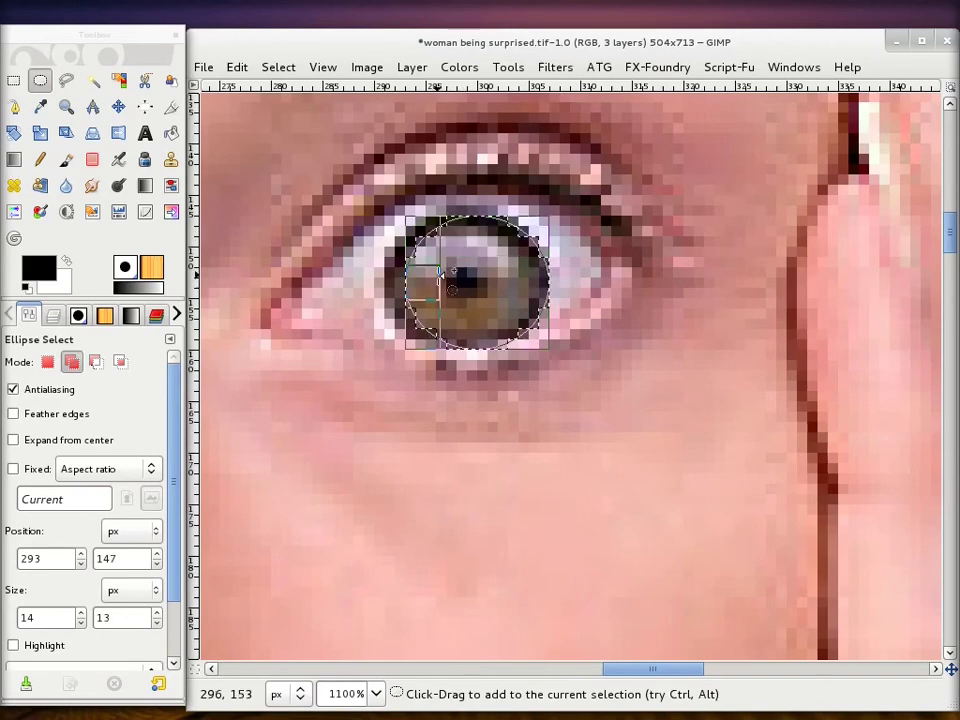
left_click_drag(426, 283, 403, 285)
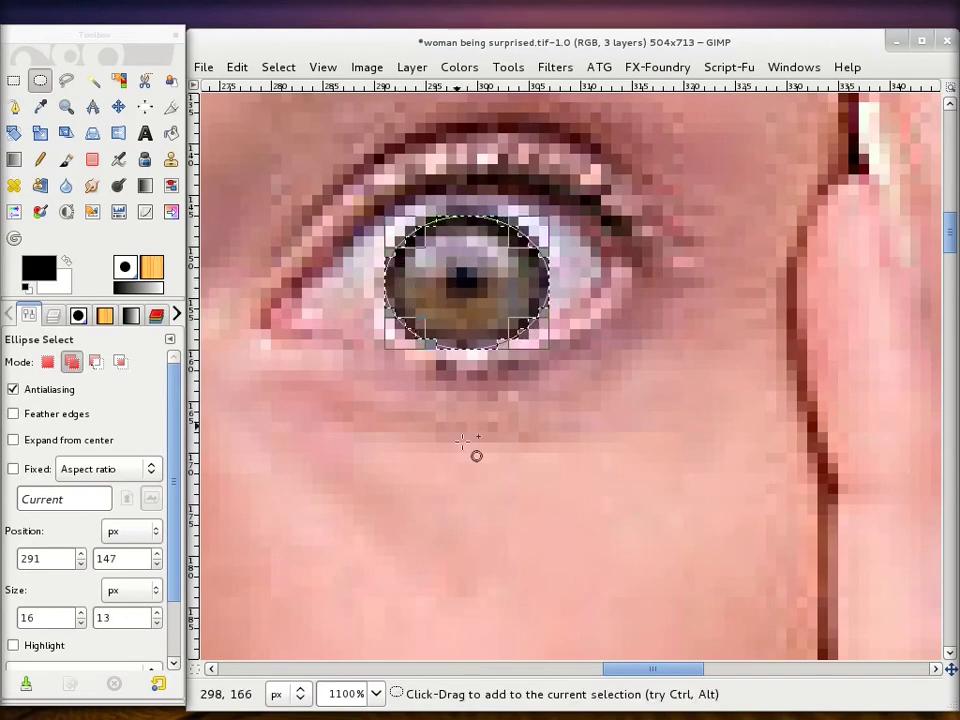
mouse_move(645, 670)
left_mouse_down()
mouse_move(538, 672)
mouse_move(658, 675)
mouse_move(530, 670)
left_mouse_up()
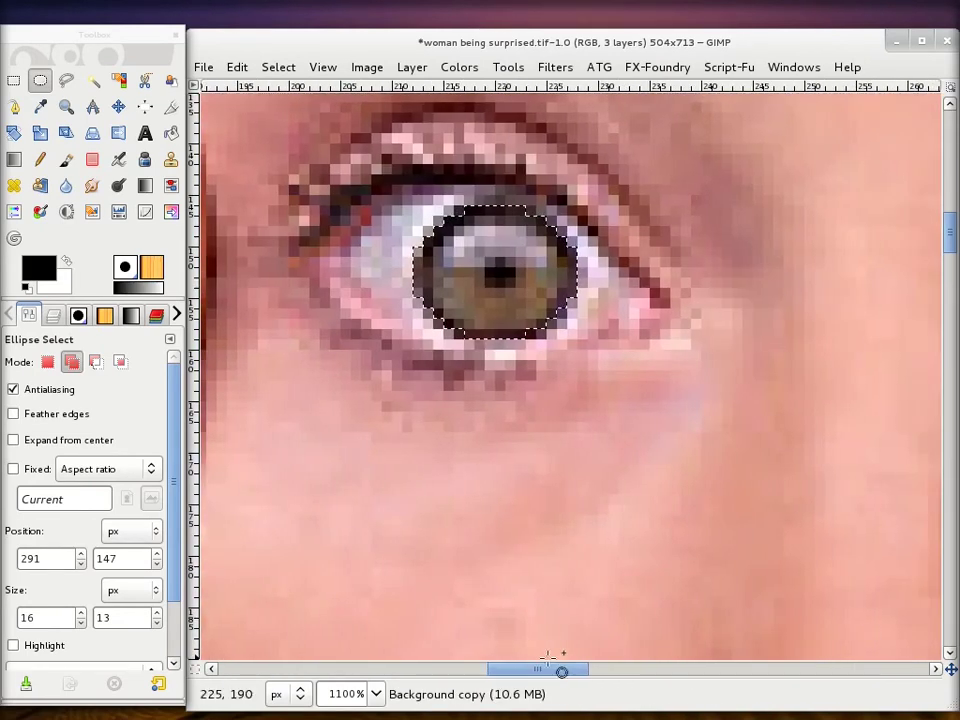
In Subtract mode, cut a small ellipse around the first pupil out of the selection.
left_click(96, 362)
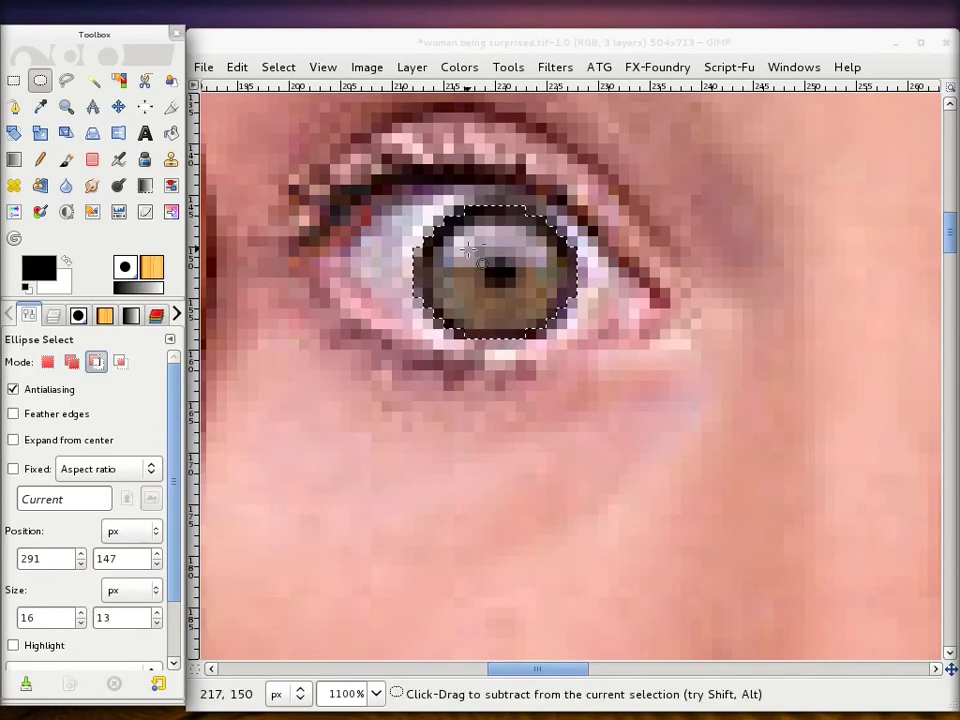
left_click_drag(485, 263, 518, 292)
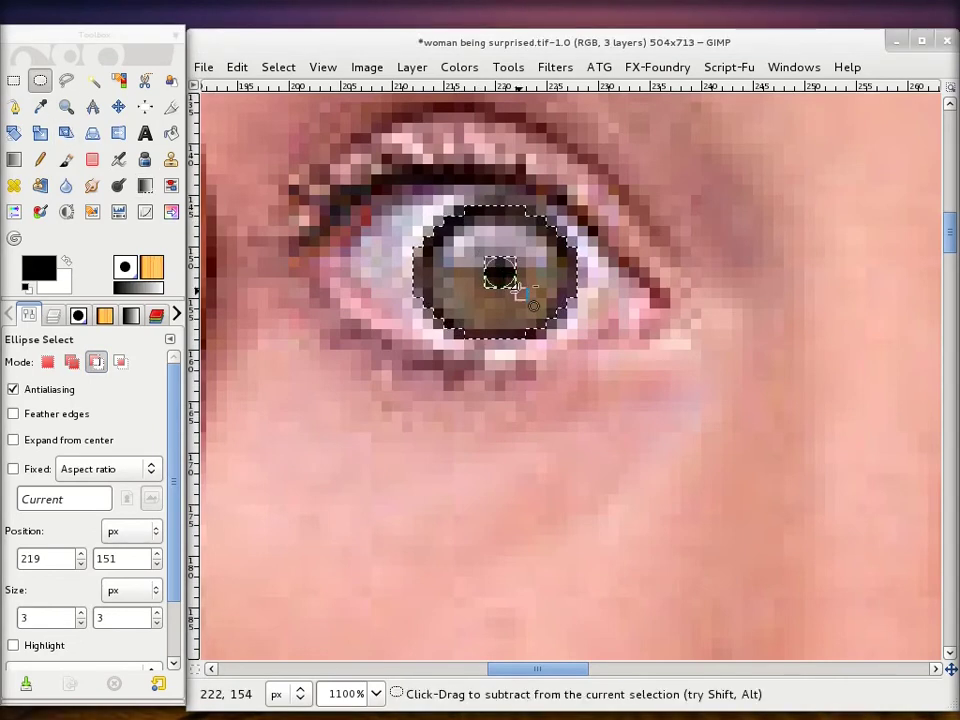
mouse_move(500, 272)
mouse_move(481, 254)
left_mouse_down()
mouse_move(468, 246)
mouse_move(494, 243)
left_mouse_up()
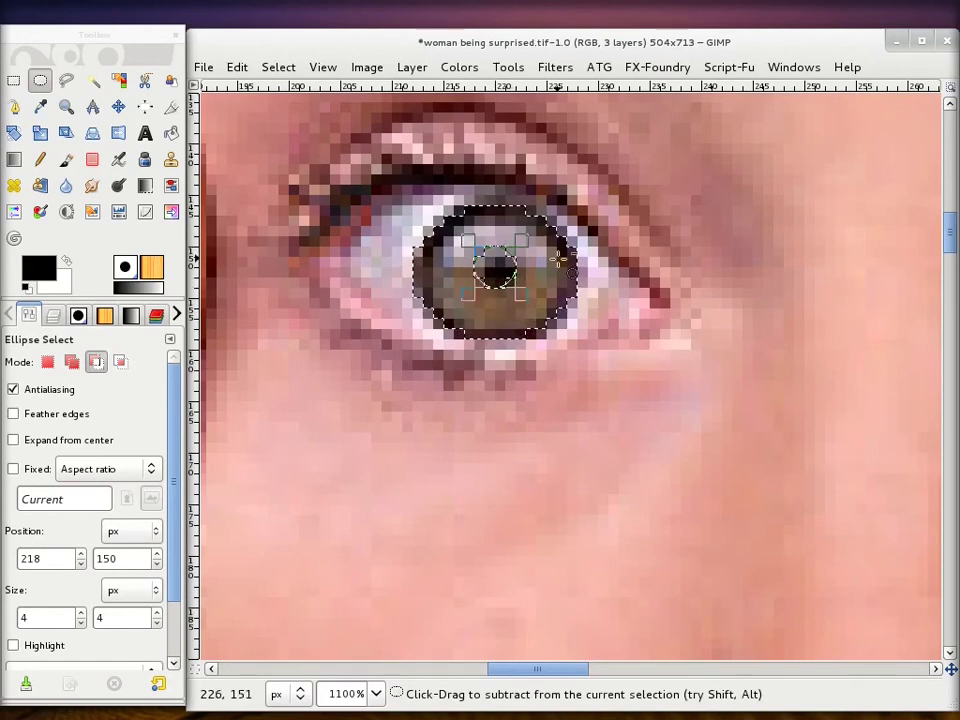
left_click_drag(467, 243, 480, 255)
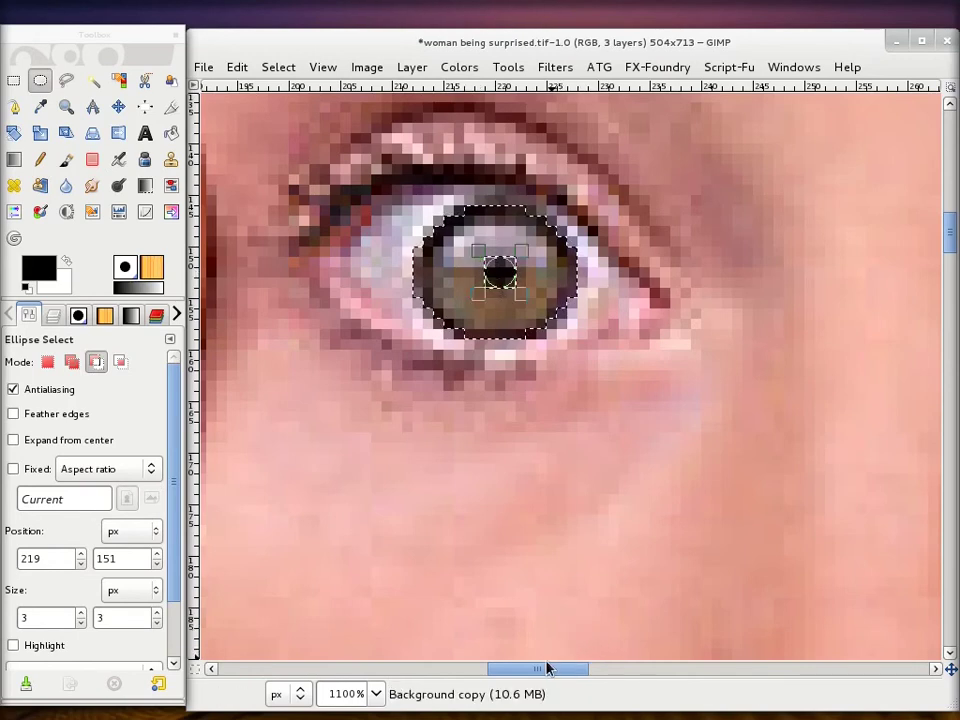
left_click_drag(562, 669, 664, 669)
Subtract the second pupil from the selection and zoom out to 550%.
left_click_drag(552, 264, 574, 295)
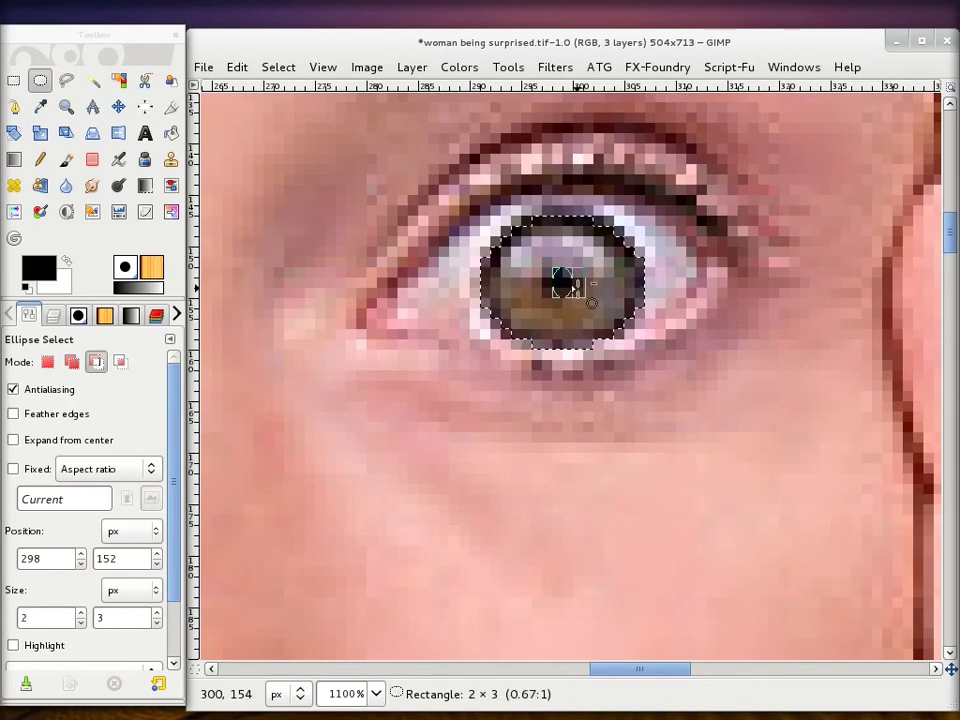
left_click_drag(555, 281, 556, 295)
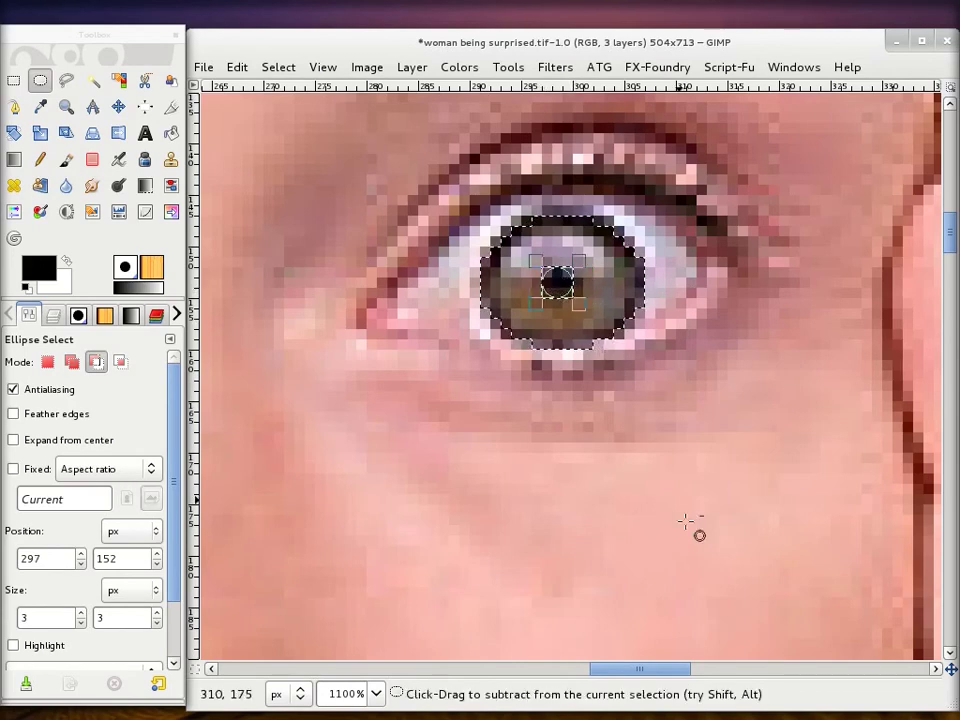
left_click_drag(665, 668, 606, 672)
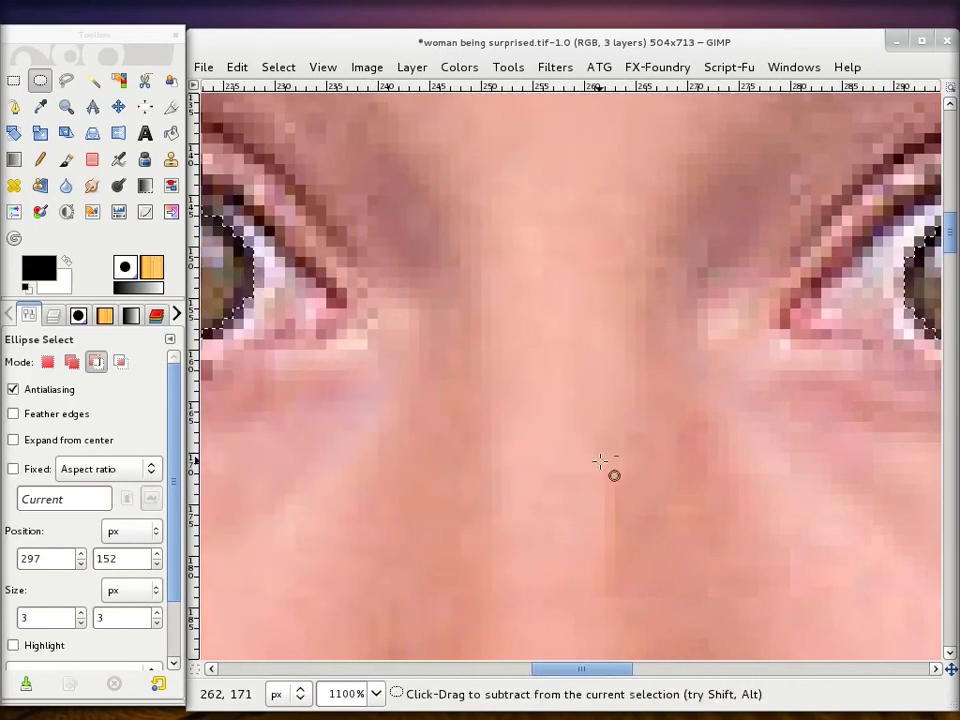
scroll(598, 332, "down", 1)
scroll(598, 332, "down", 1)
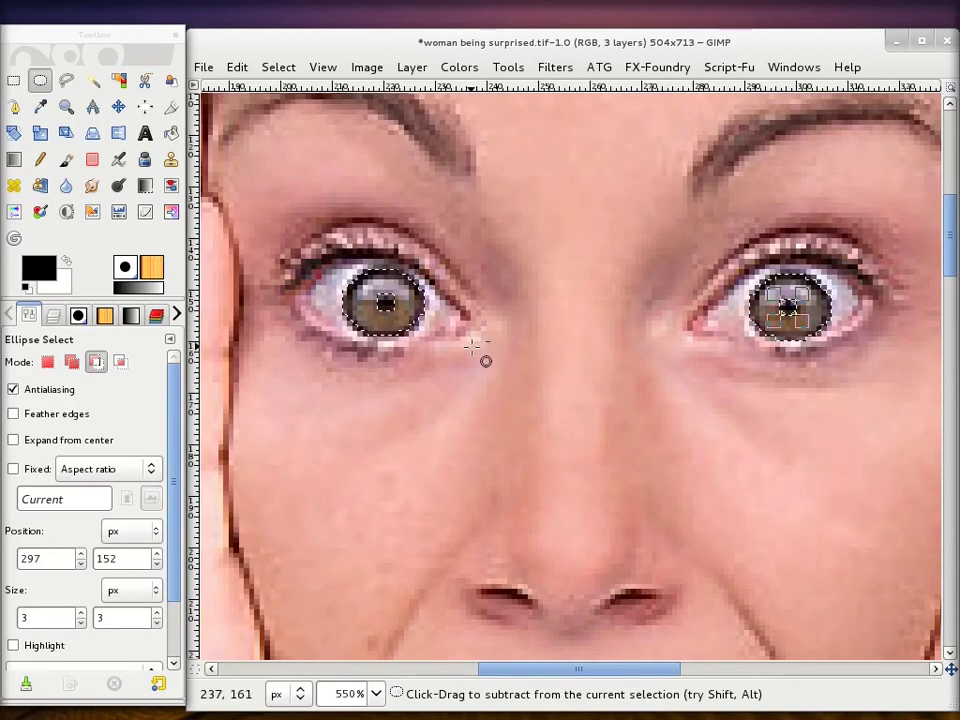
Return to the Layers list and start Colorize on the selected iris rings.
left_click(53, 315)
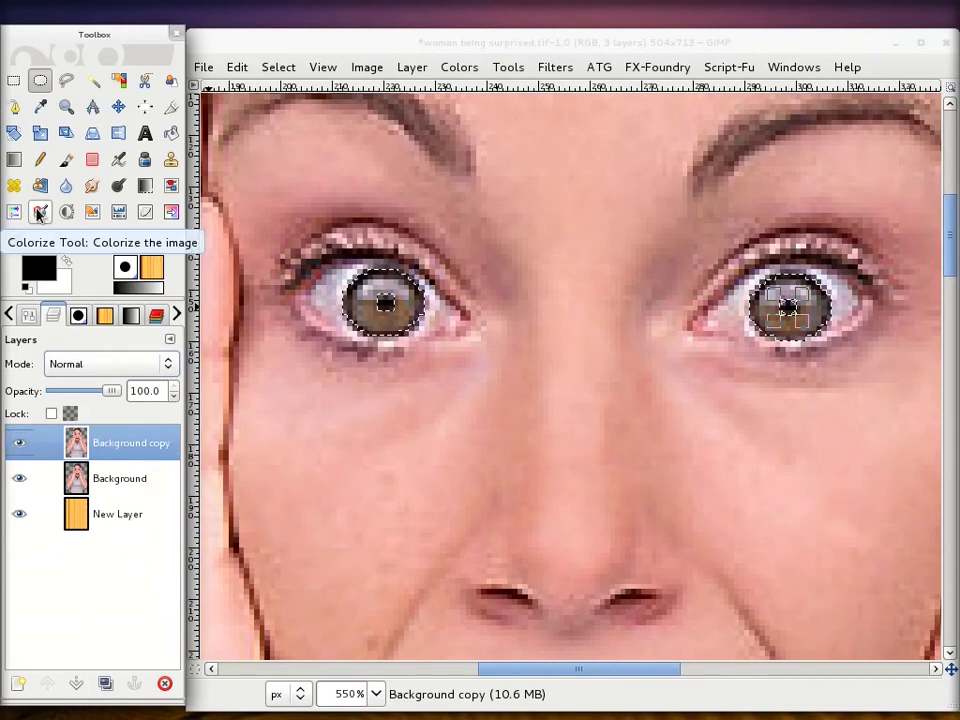
left_click(38, 213)
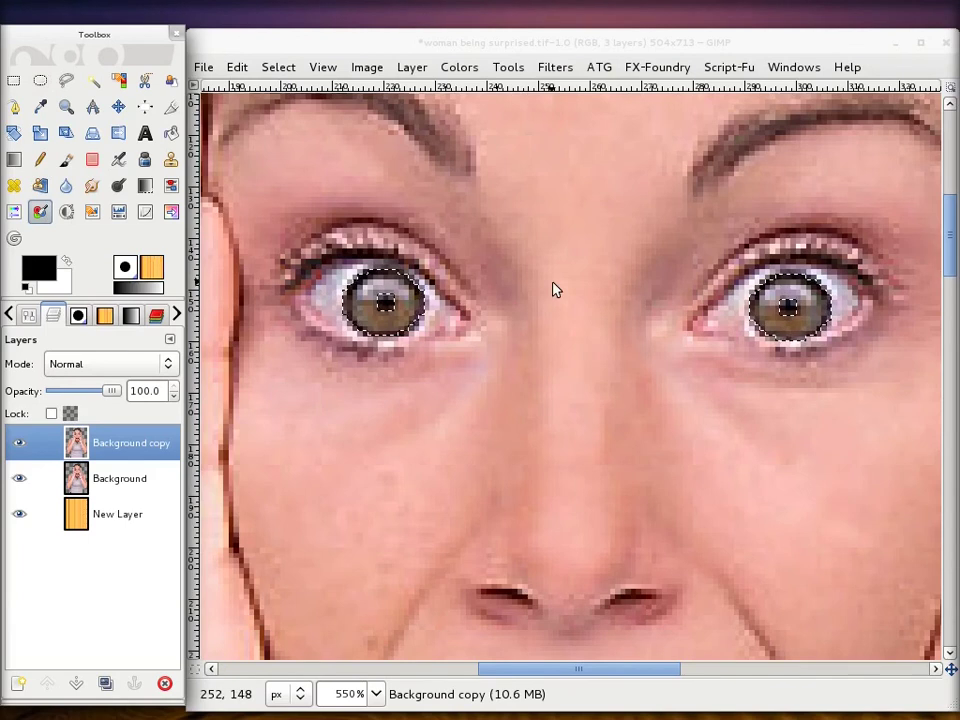
left_click(553, 287)
Colorize the irises bright blue with Hue 195, Saturation 46, Lightness 0.
left_click_drag(358, 137, 654, 403)
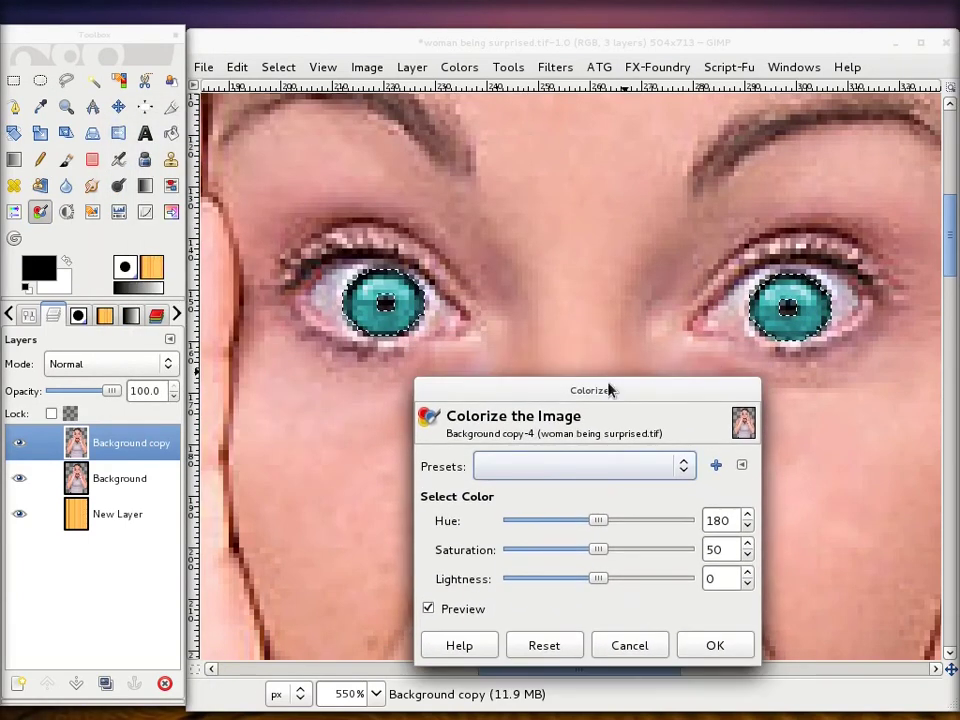
mouse_move(597, 524)
left_mouse_down()
mouse_move(499, 521)
mouse_move(692, 521)
left_mouse_up()
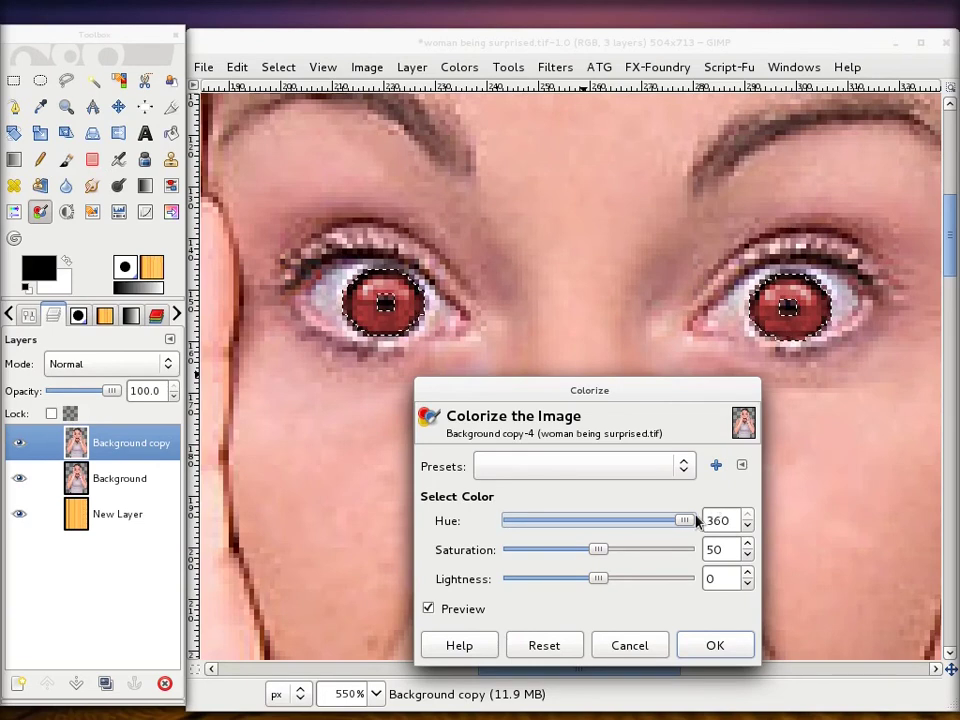
left_click_drag(683, 520, 604, 524)
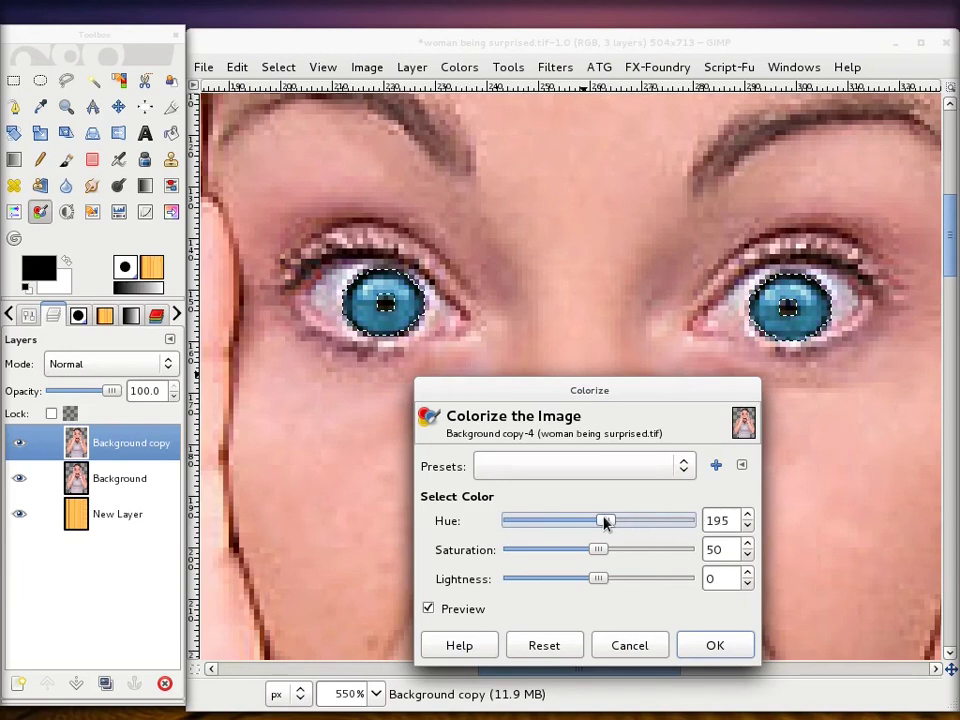
mouse_move(590, 522)
left_mouse_down()
mouse_move(551, 520)
mouse_move(613, 518)
mouse_move(601, 520)
left_mouse_up()
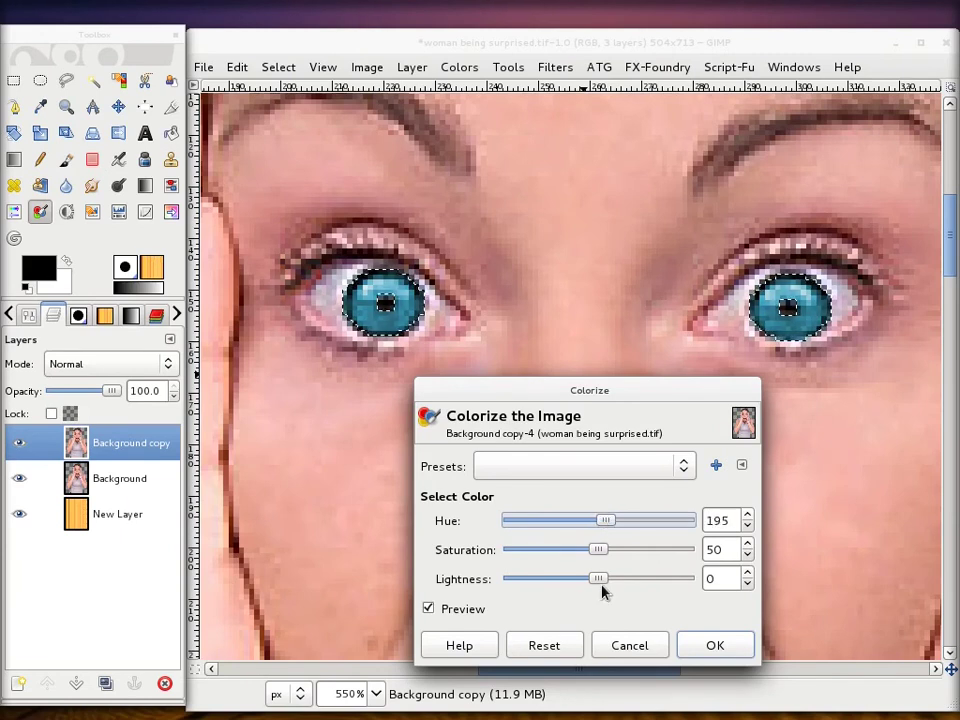
mouse_move(592, 581)
left_mouse_down()
mouse_move(608, 578)
mouse_move(602, 583)
left_mouse_up()
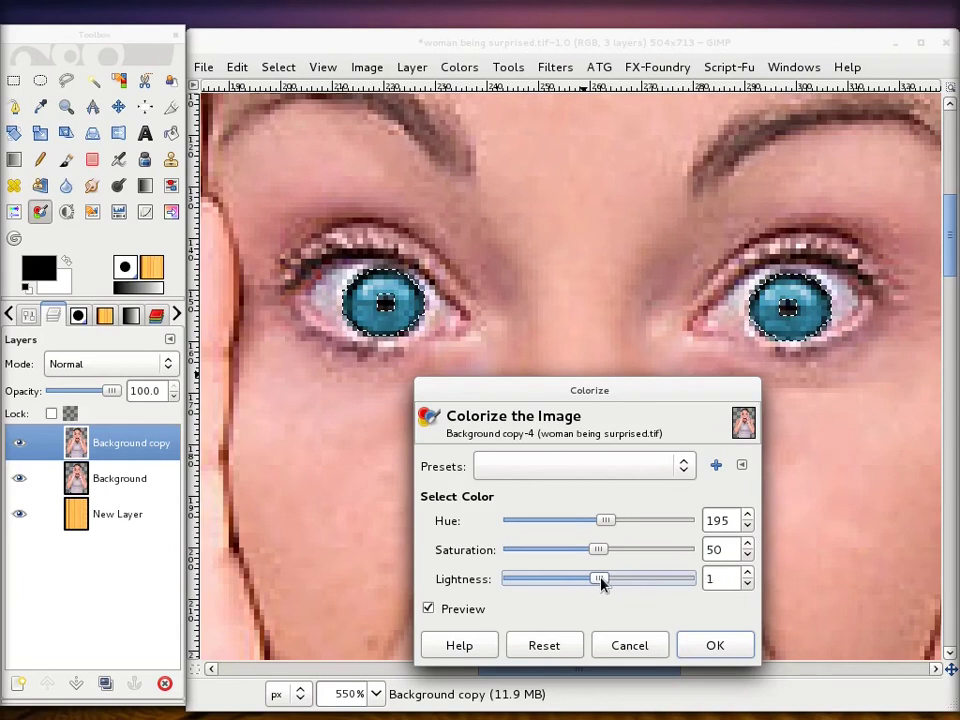
left_click(748, 584)
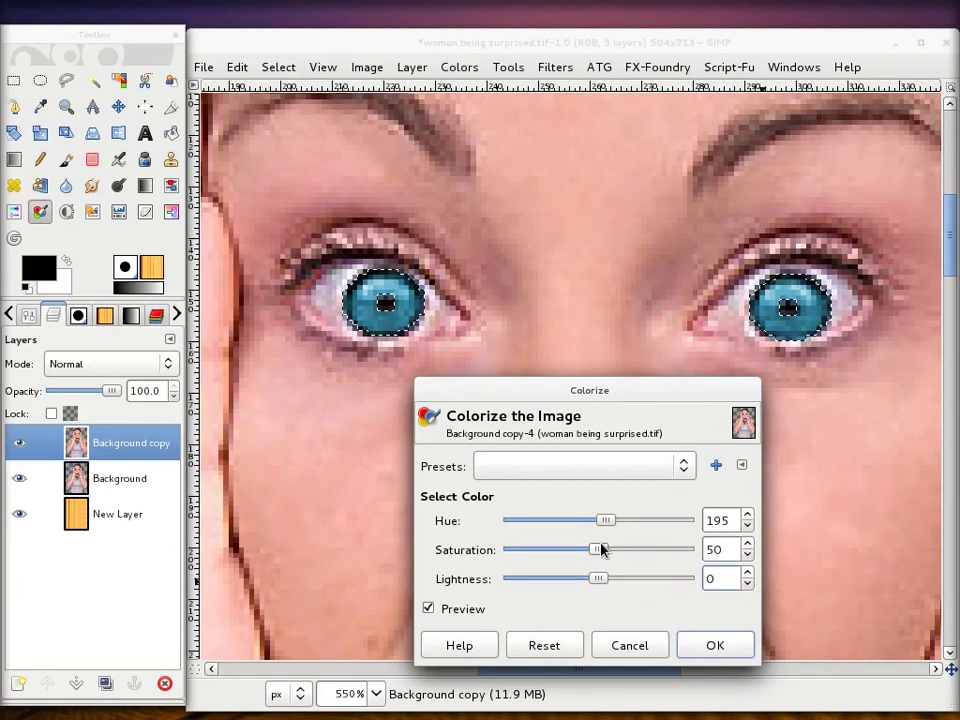
left_click_drag(600, 550, 688, 556)
mouse_move(581, 556)
left_mouse_down()
mouse_move(570, 557)
mouse_move(594, 556)
left_mouse_up()
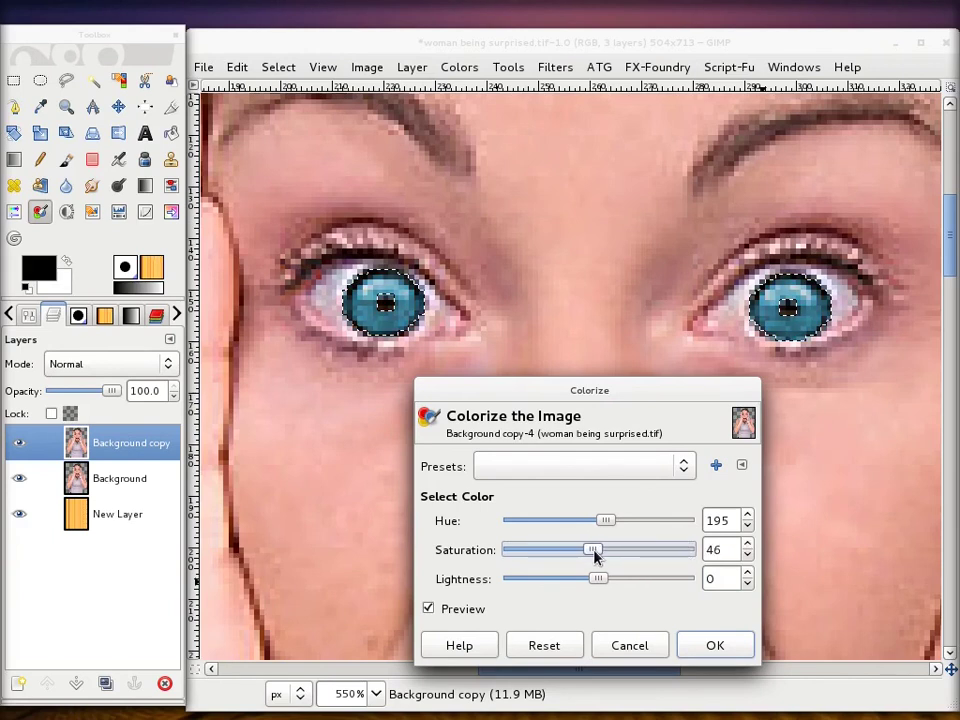
left_click(718, 645)
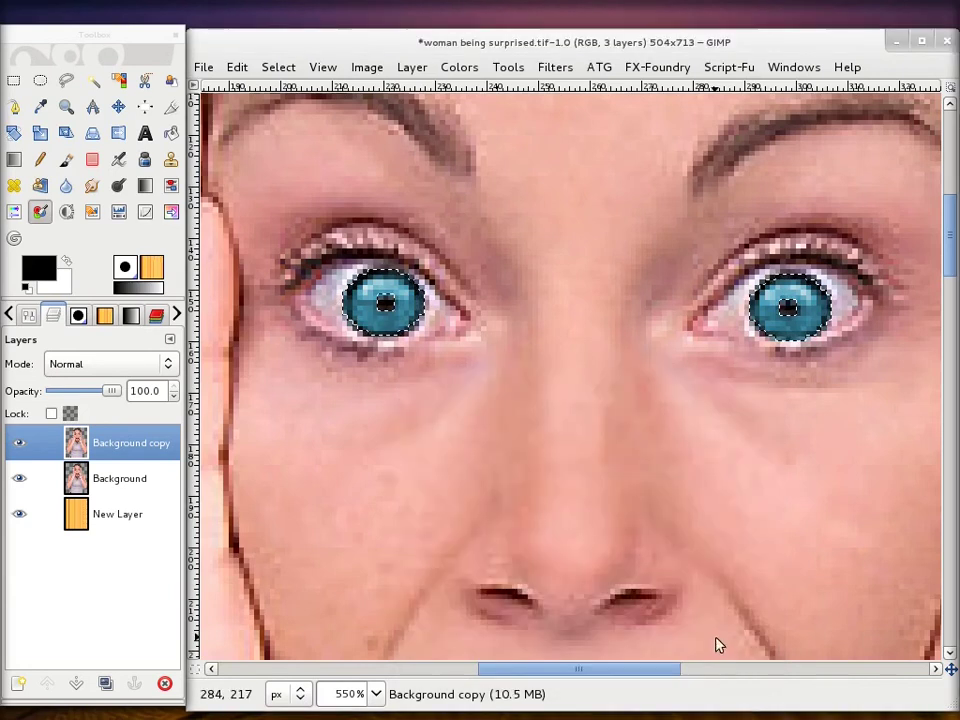
Clear the iris selection with Select > None and zoom out to the whole image.
left_click(280, 67)
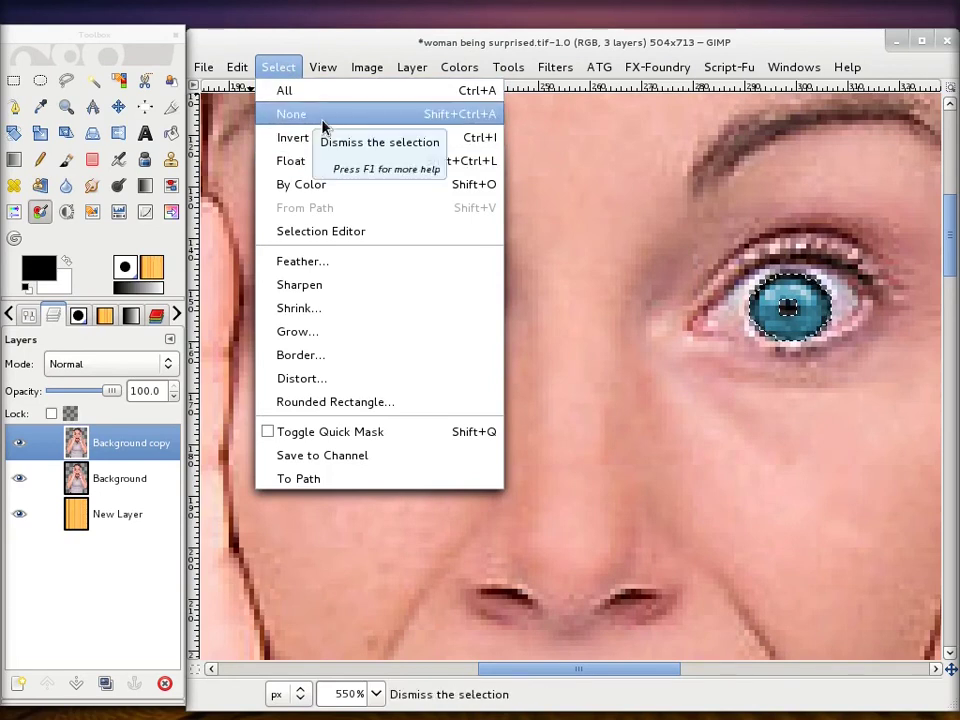
left_click(322, 127)
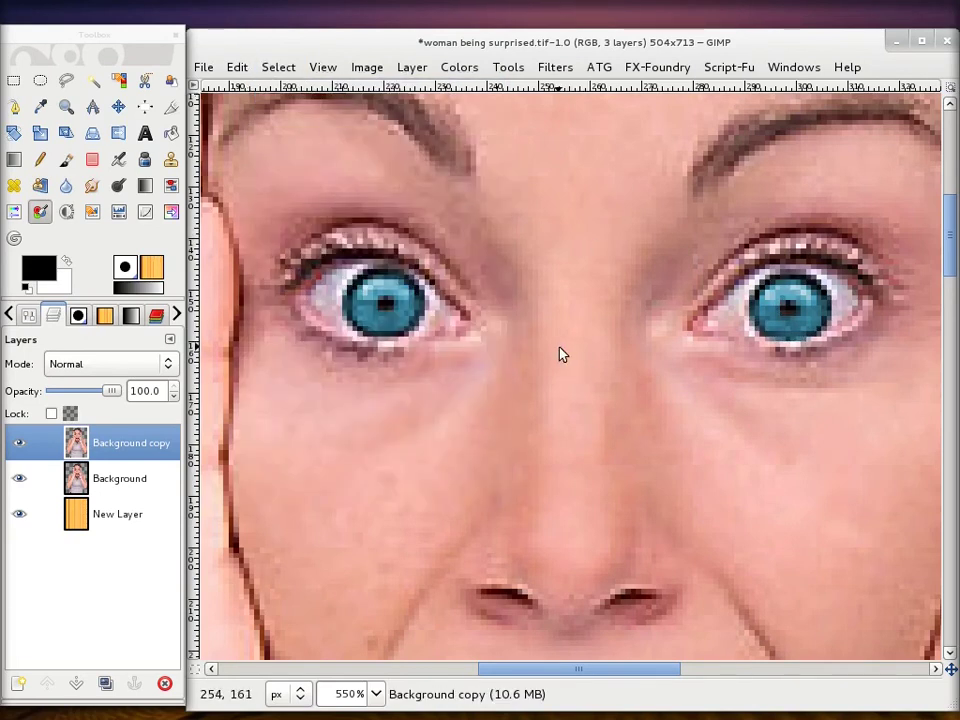
scroll(561, 355, "down", 1)
scroll(561, 355, "down", 1)
scroll(561, 355, "down", 1)
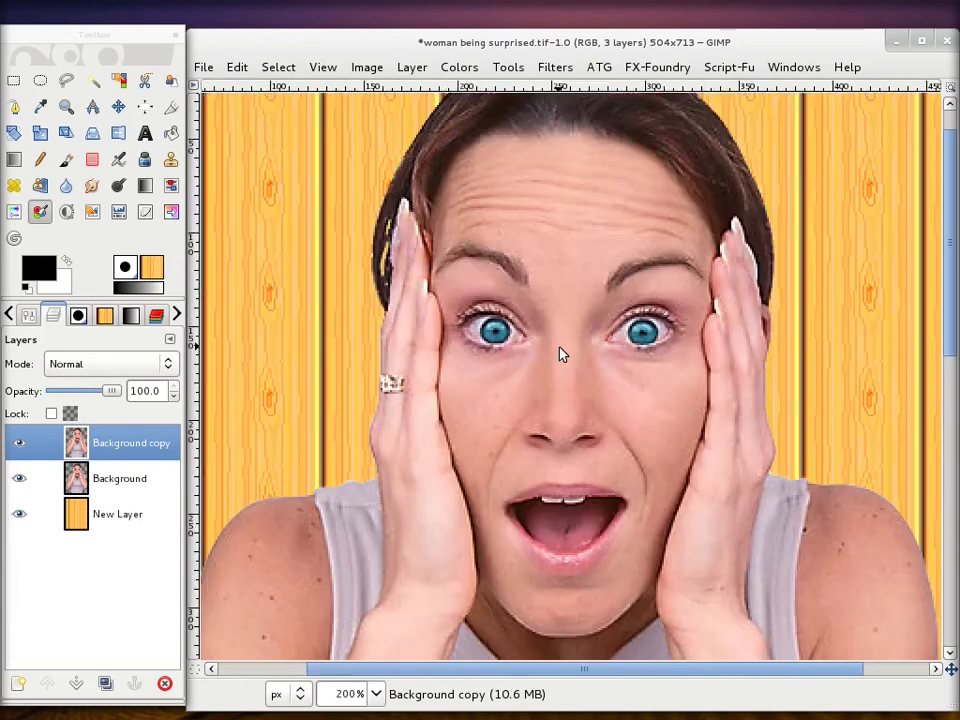
scroll(561, 355, "down", 1)
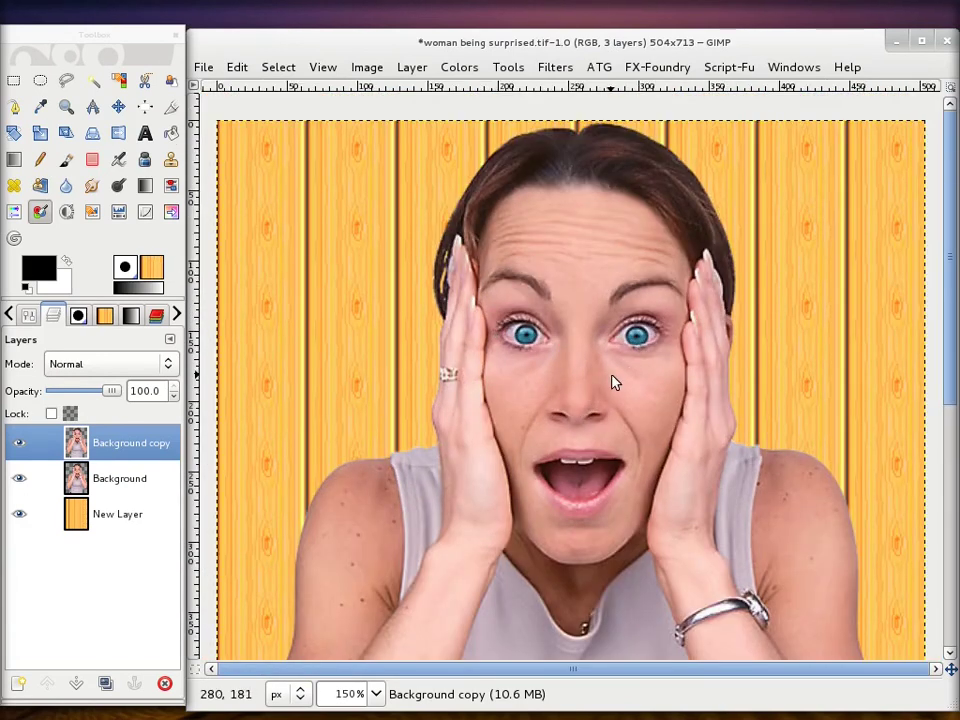
left_click(19, 443)
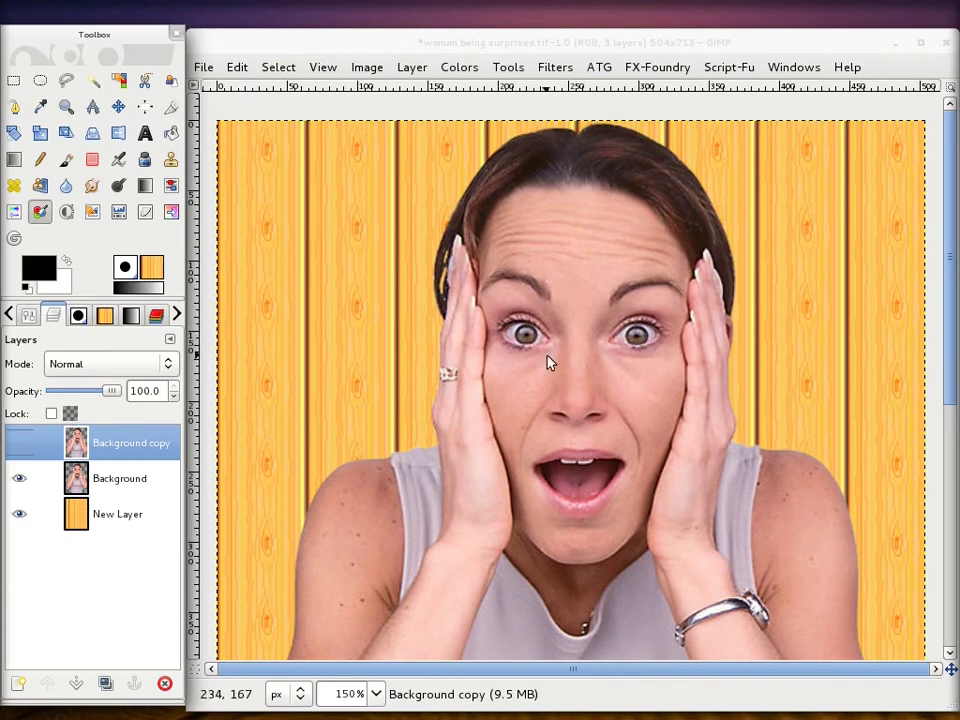
left_click(18, 444)
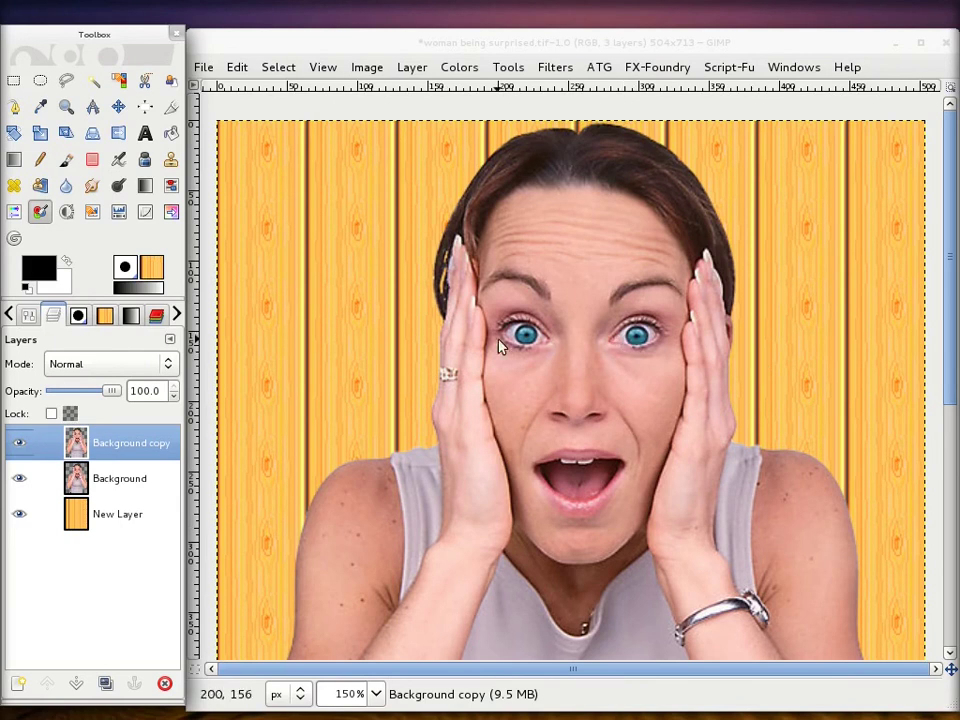
scroll(800, 359, "down", 3)
scroll(800, 359, "down", 3)
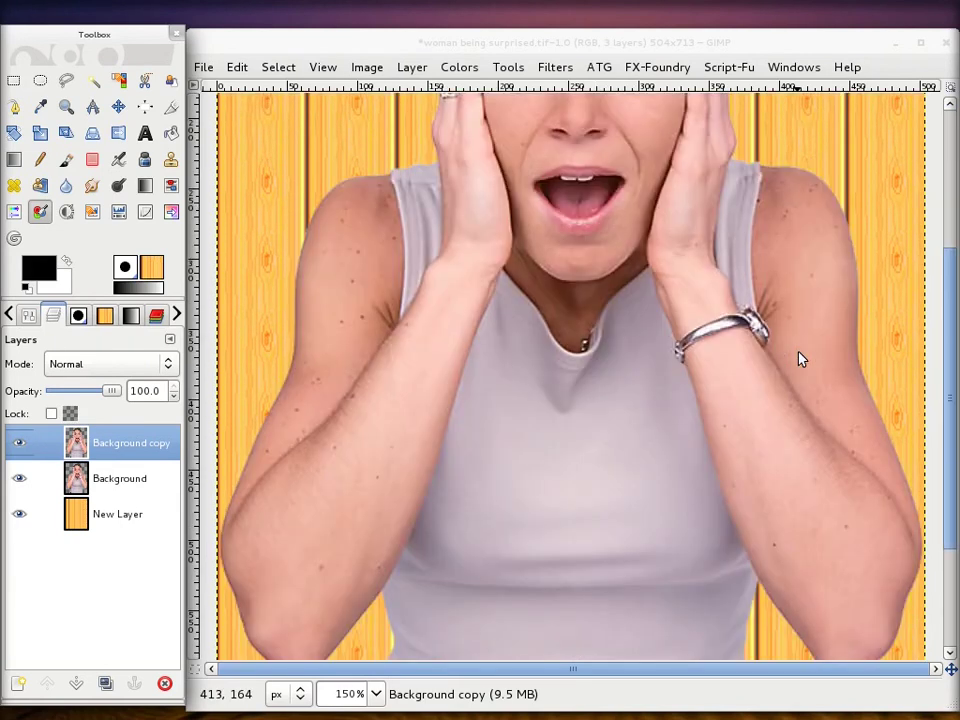
scroll(800, 359, "down", 3)
scroll(800, 359, "up", 5)
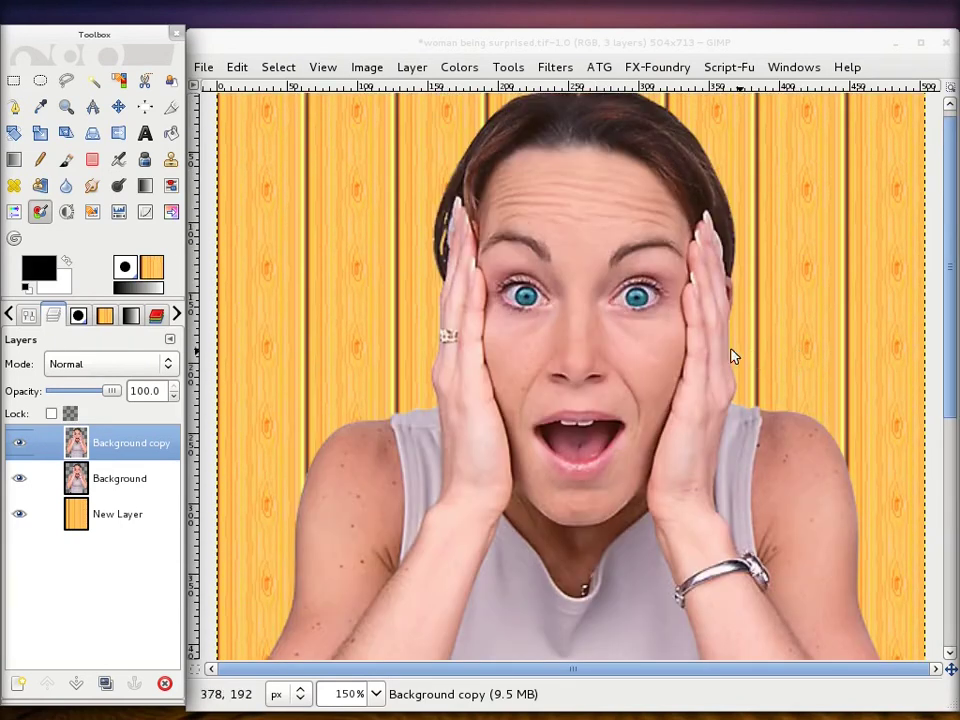